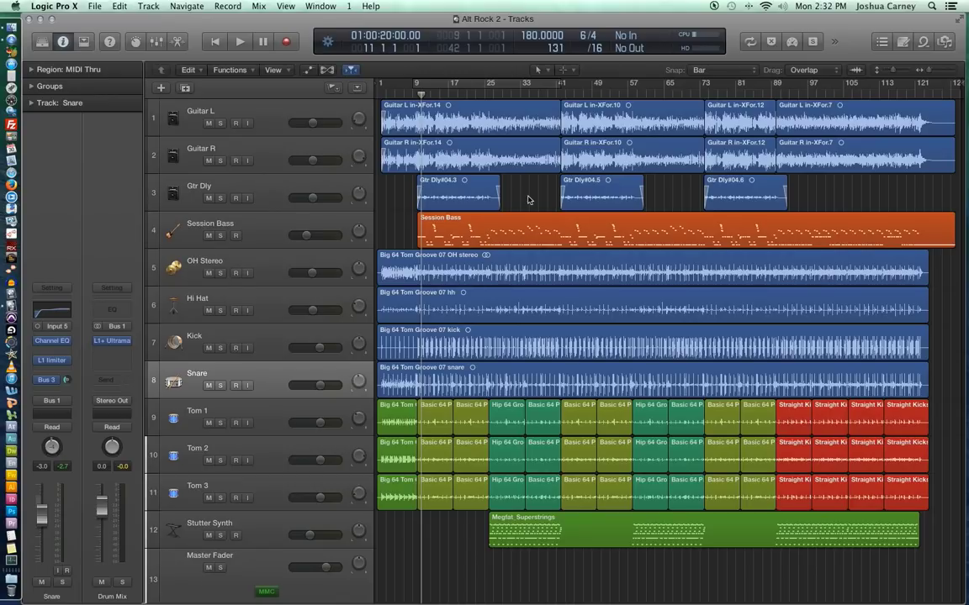
- Reset all key commands to defaults, then load the U.S. key command preset
{"action": "left_click", "coordinate": [52, 6]}
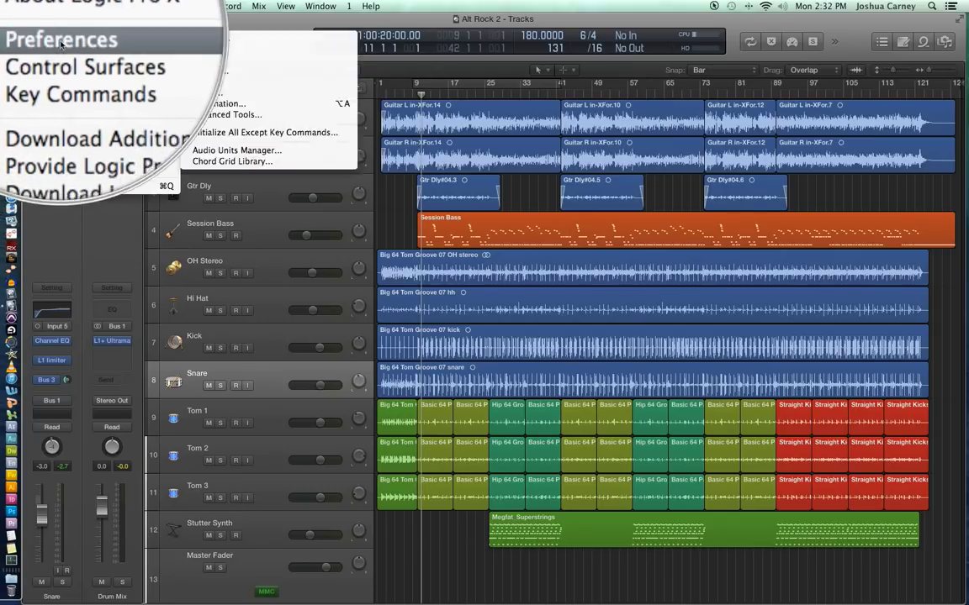
{"action": "mouse_move", "coordinate": [82, 60]}
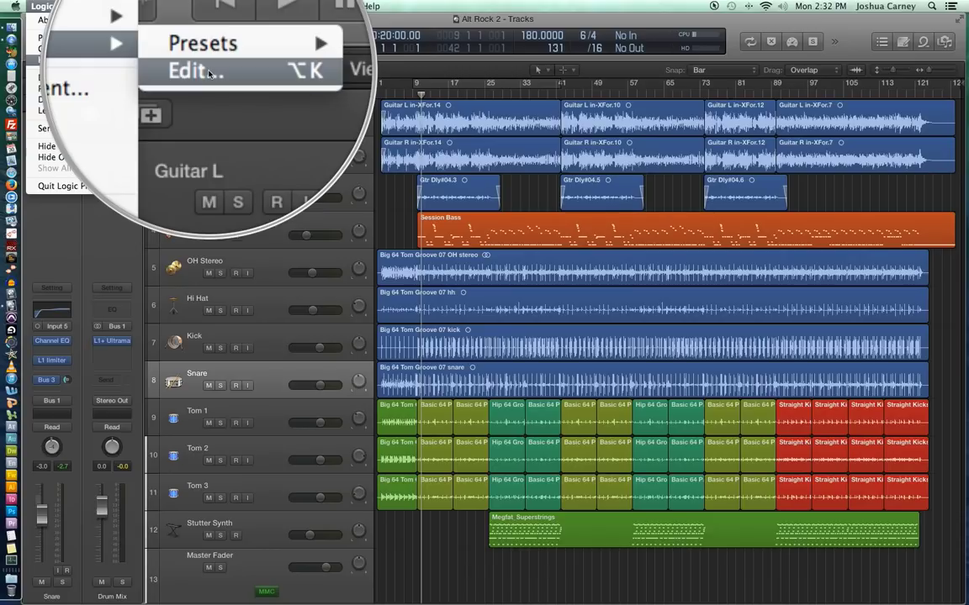
{"action": "left_click", "coordinate": [169, 72]}
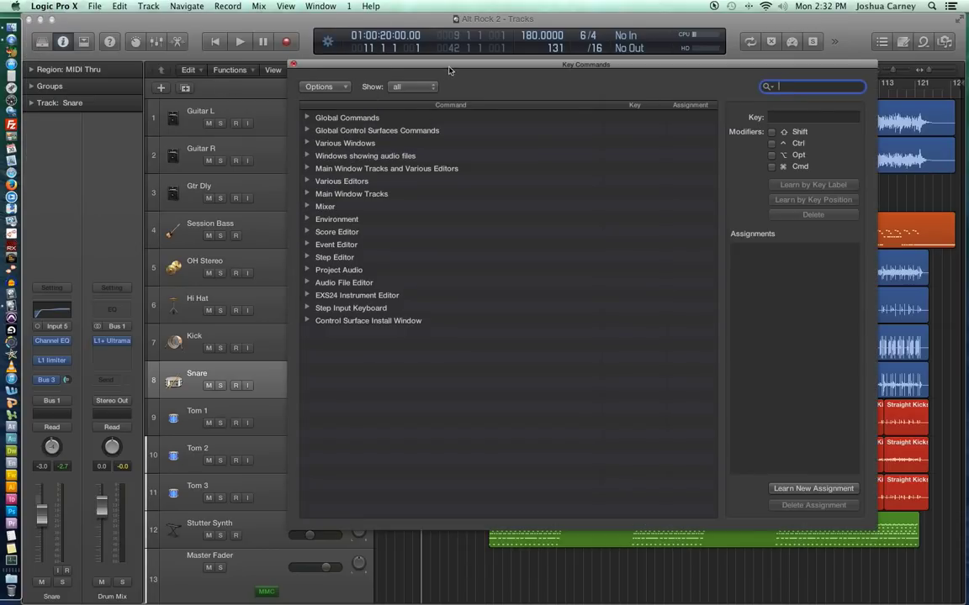
{"action": "left_click_drag", "start_coordinate": [410, 63], "coordinate": [382, 84]}
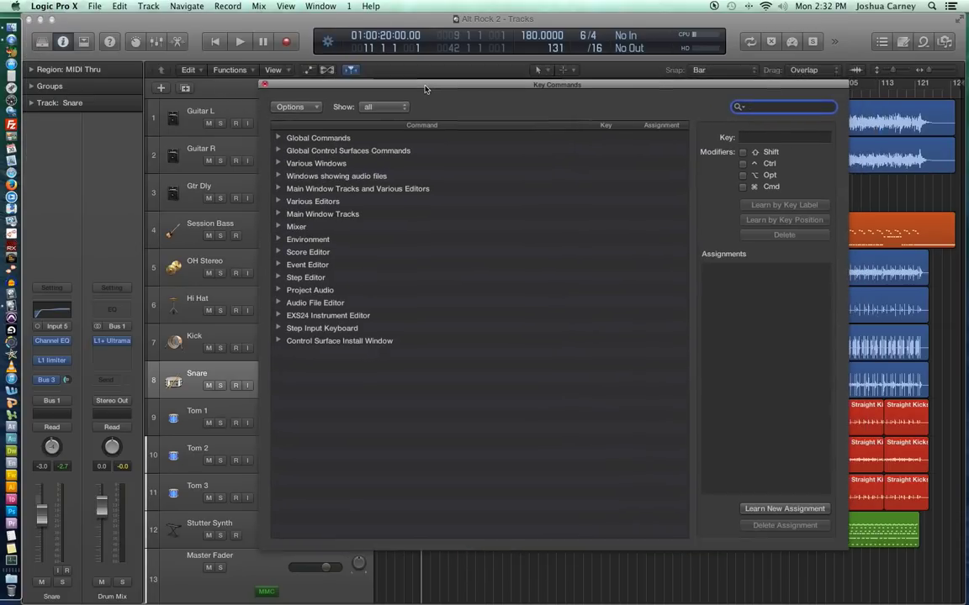
{"action": "left_click", "coordinate": [292, 110]}
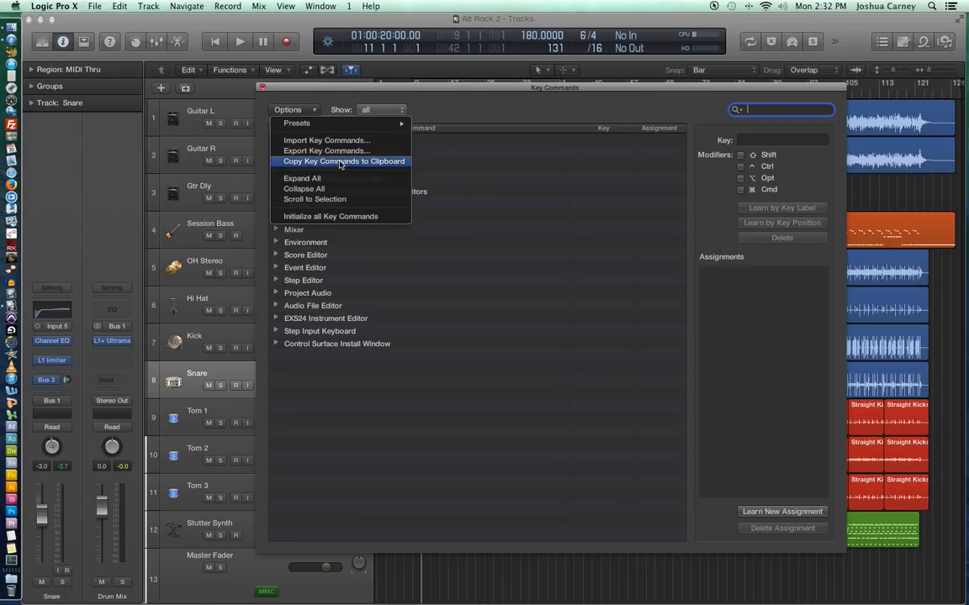
{"action": "left_click", "coordinate": [335, 221]}
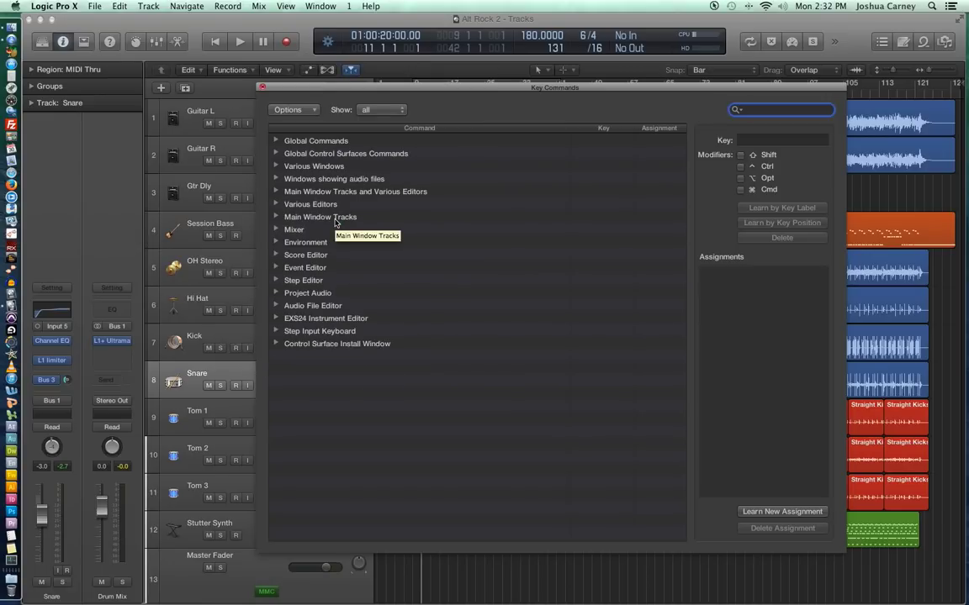
{"action": "left_click", "coordinate": [289, 110]}
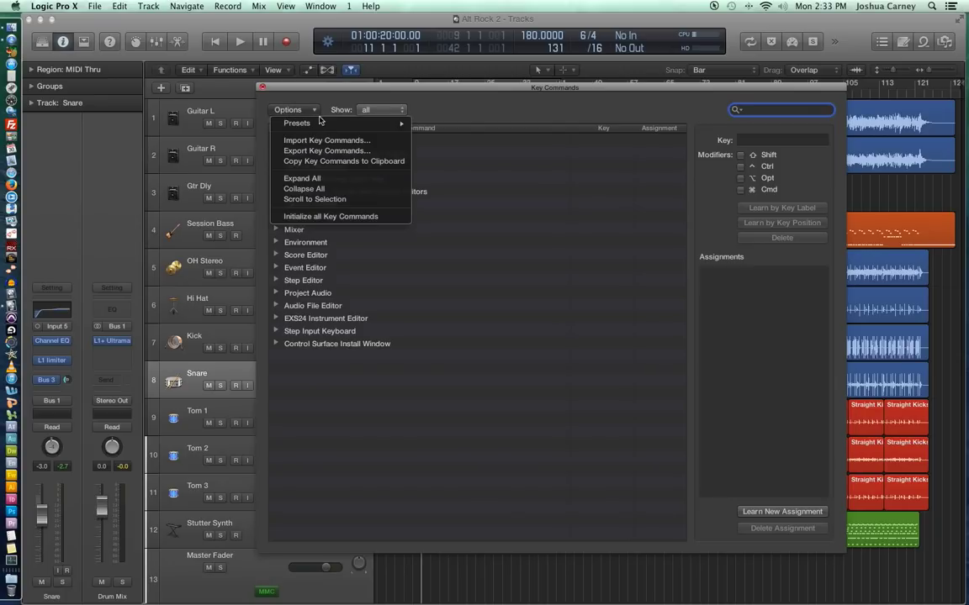
{"action": "mouse_move", "coordinate": [387, 124]}
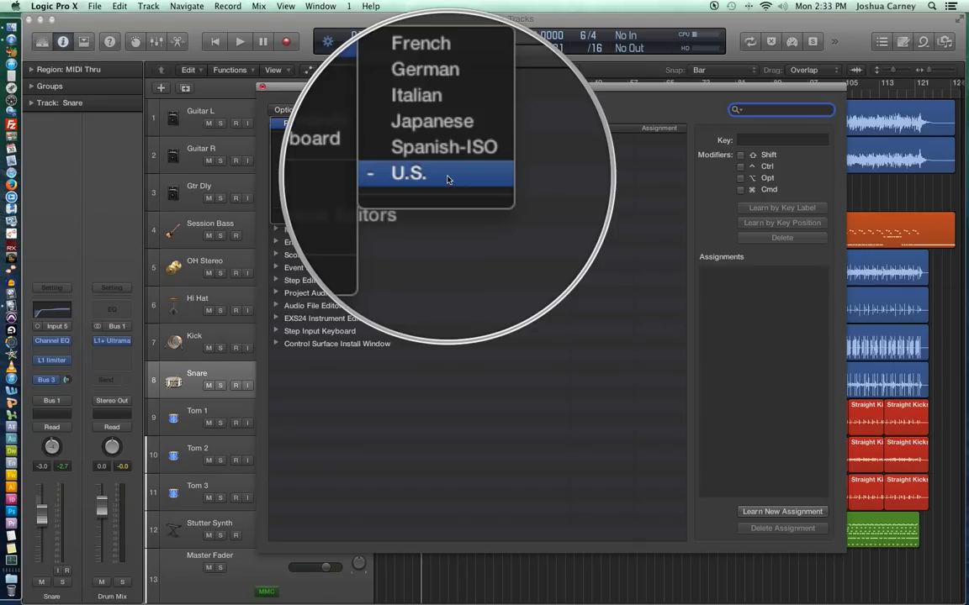
{"action": "left_click", "coordinate": [443, 179]}
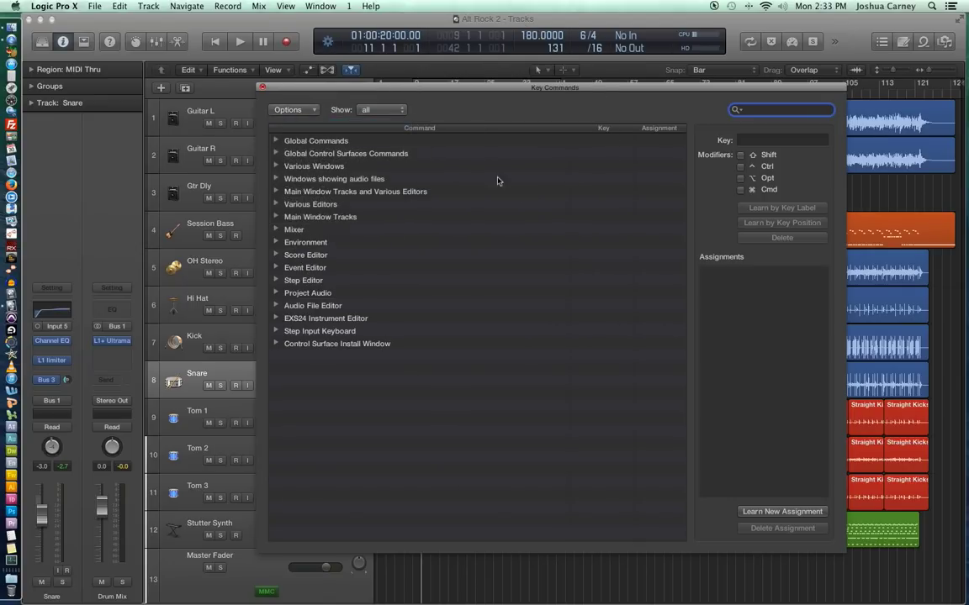
{"action": "left_click", "coordinate": [262, 88]}
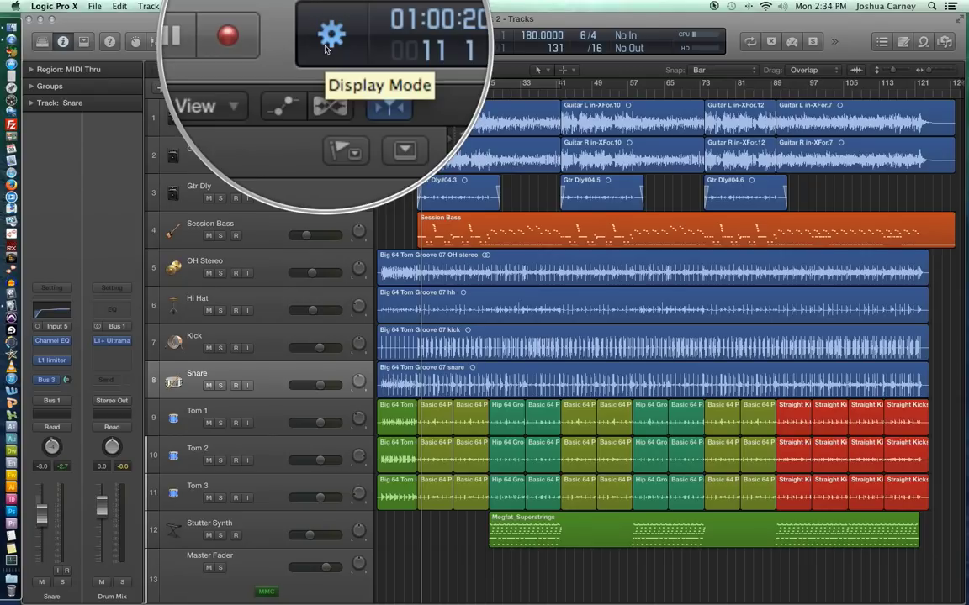
- Switch the LCD counter display mode to Beats & Time
{"action": "left_click", "coordinate": [325, 39]}
{"action": "mouse_move", "coordinate": [348, 7]}
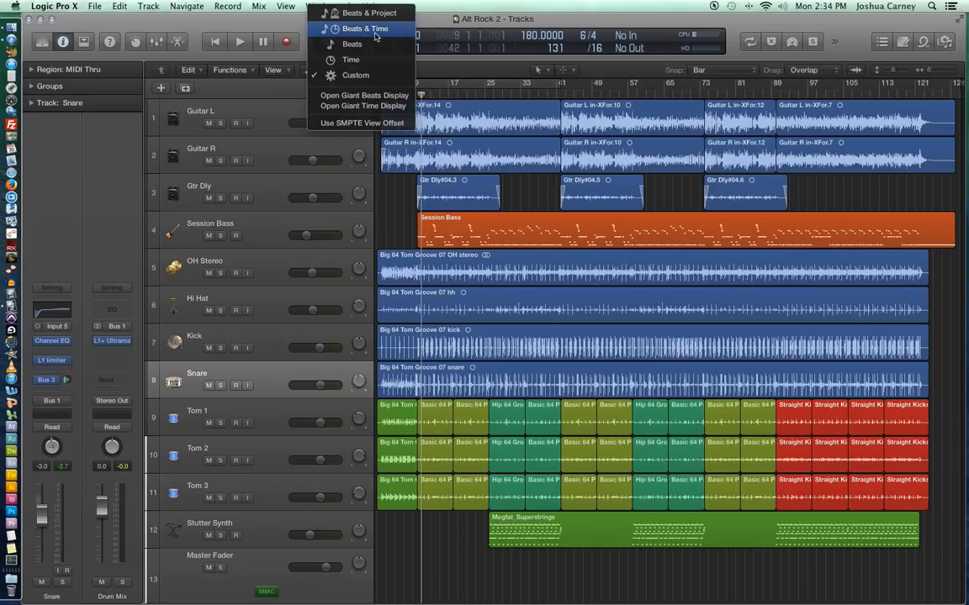
{"action": "left_click", "coordinate": [375, 37]}
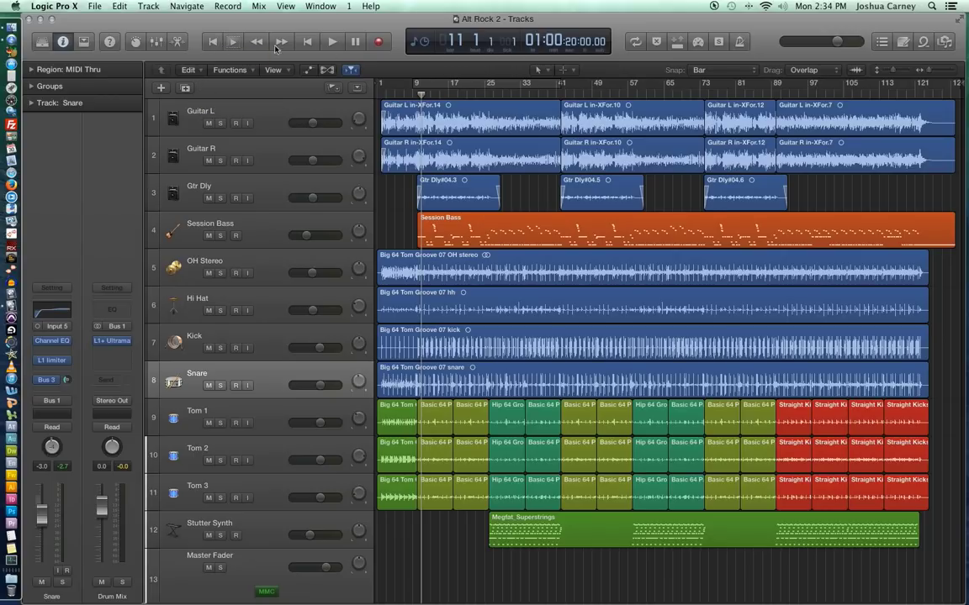
- Move the playhead in the ruler to bars 18 and 46, returning to the start between moves
{"action": "left_click", "coordinate": [212, 42]}
{"action": "left_click_drag", "start_coordinate": [380, 84], "coordinate": [578, 97]}
{"action": "left_click", "coordinate": [212, 43]}
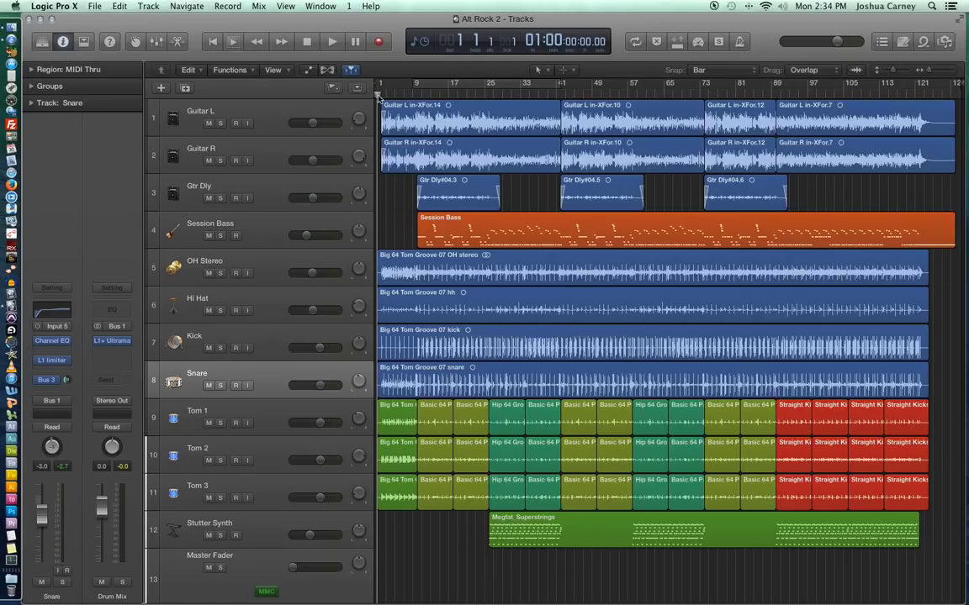
{"action": "left_click", "coordinate": [452, 93]}
{"action": "left_click_drag", "start_coordinate": [485, 100], "coordinate": [579, 103]}
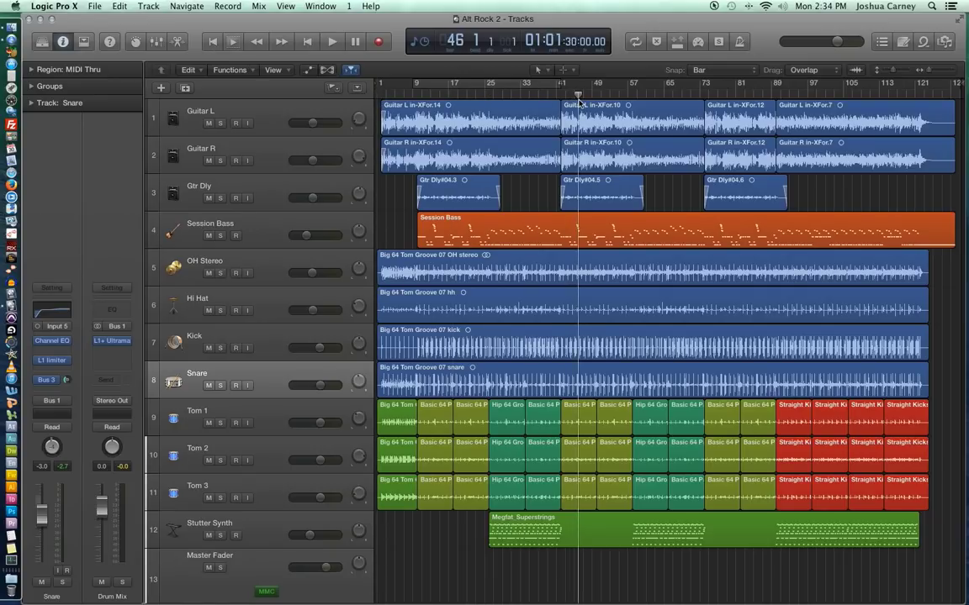
{"action": "key", "text": "Return"}
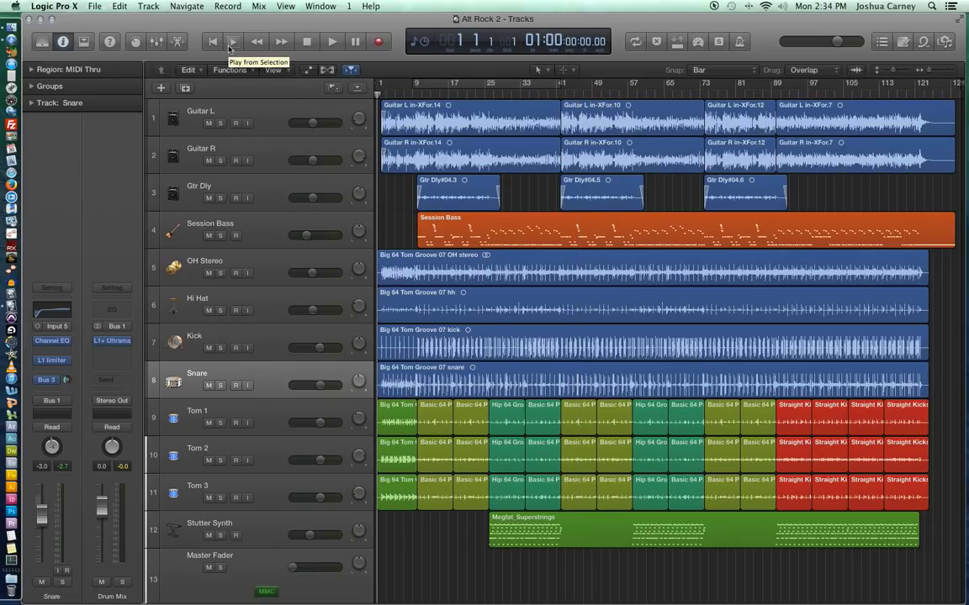
- Step the playhead forward and back through the bars with the Forward and Rewind buttons
{"action": "left_click", "coordinate": [256, 41]}
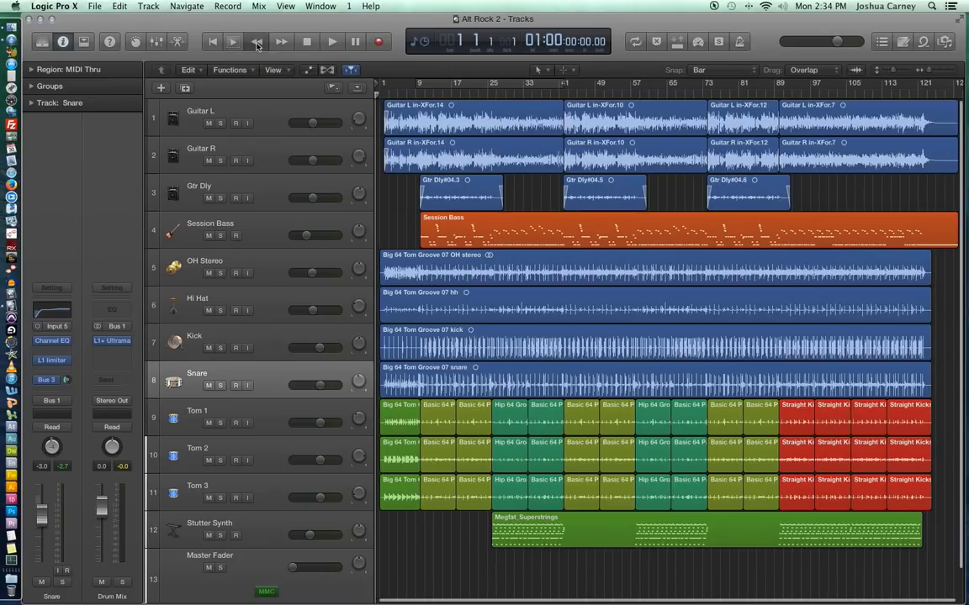
{"action": "left_click", "coordinate": [282, 41]}
{"action": "left_click", "coordinate": [282, 41]}
{"action": "left_click", "coordinate": [282, 41]}
{"action": "left_click", "coordinate": [282, 42]}
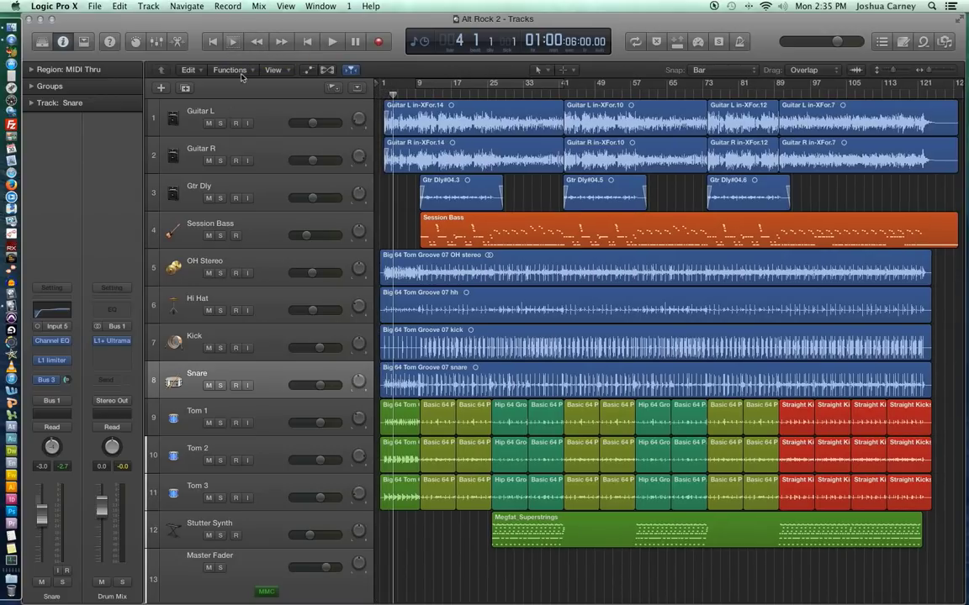
{"action": "left_click", "coordinate": [279, 44]}
{"action": "double_click", "coordinate": [279, 44]}
{"action": "double_click", "coordinate": [280, 44]}
{"action": "double_click", "coordinate": [258, 46]}
{"action": "left_click", "coordinate": [258, 46]}
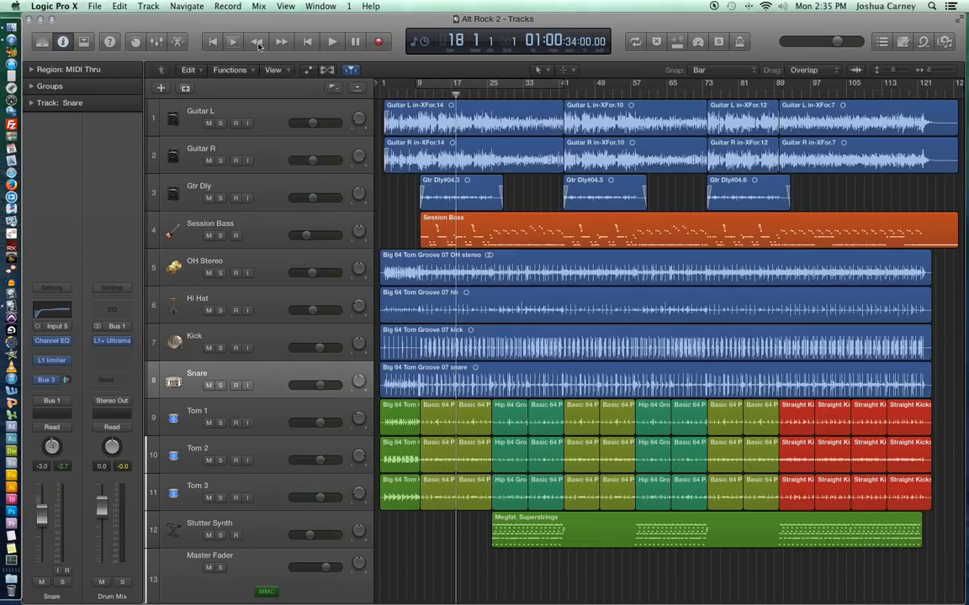
- Rewind the playhead to bar 13, then jump to bar 30 and back to bar 1
{"action": "left_click", "coordinate": [259, 47]}
{"action": "left_click", "coordinate": [259, 47]}
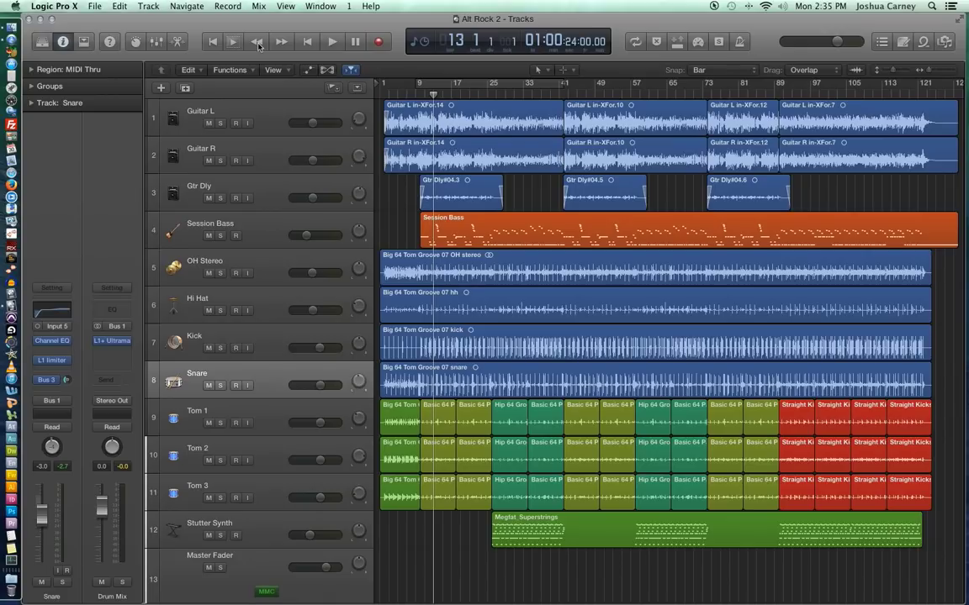
{"action": "left_click", "coordinate": [259, 47]}
{"action": "left_click", "coordinate": [259, 46]}
{"action": "left_click", "coordinate": [310, 43]}
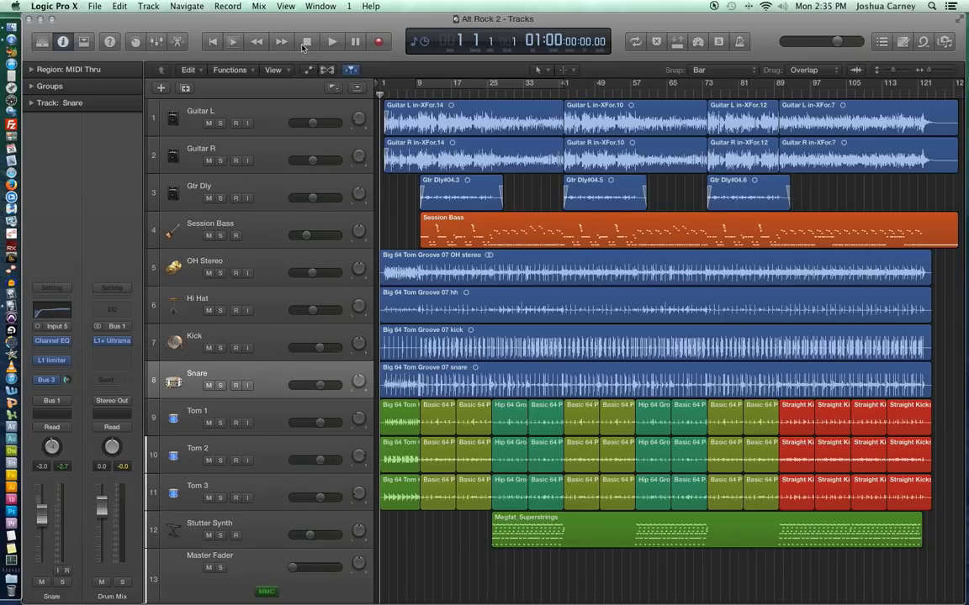
{"action": "left_click", "coordinate": [510, 87]}
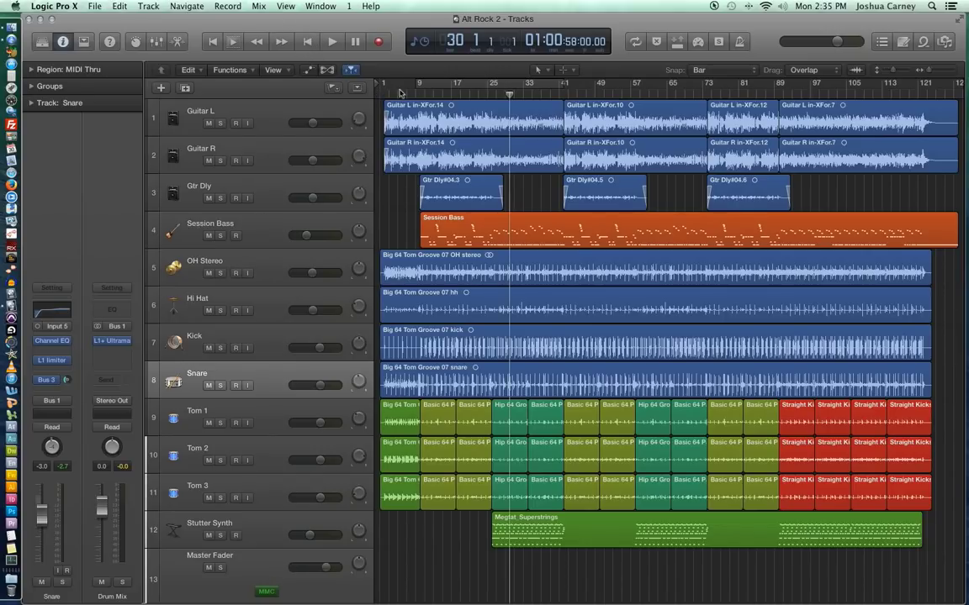
{"action": "left_click", "coordinate": [309, 47]}
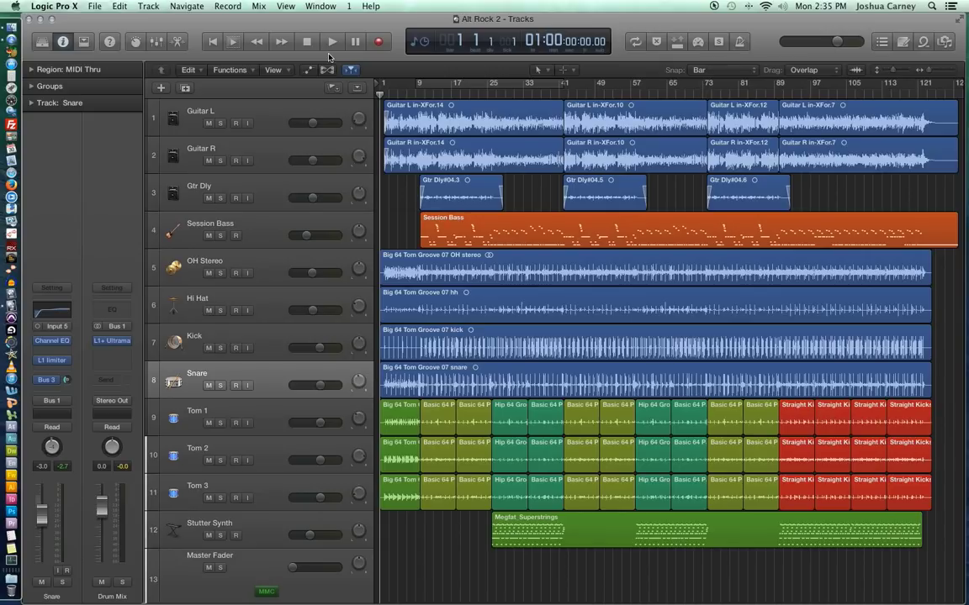
- Play and stop the song from bar 1 using Space and the Play and Stop buttons
{"action": "key", "text": "space"}
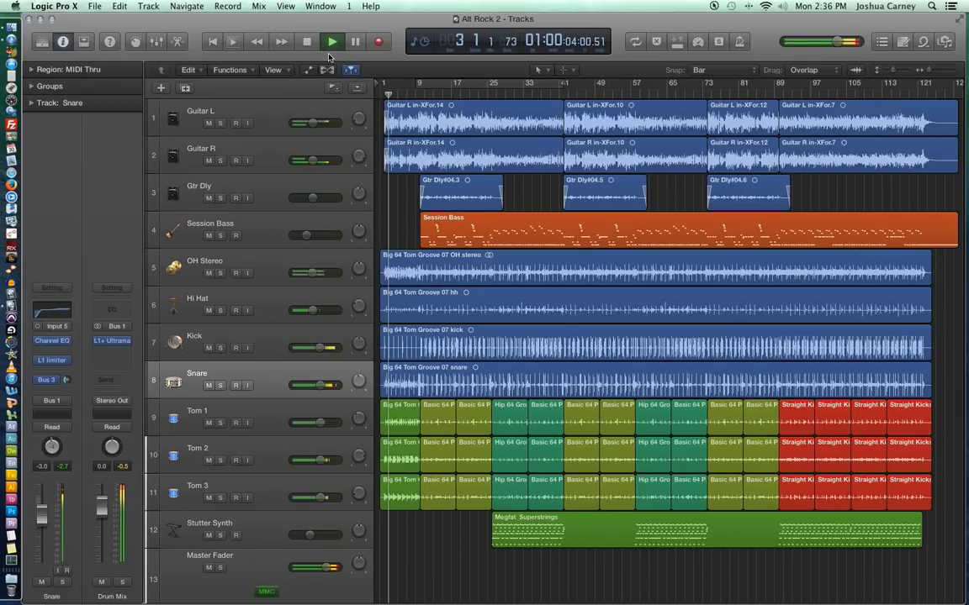
{"action": "key", "text": "space"}
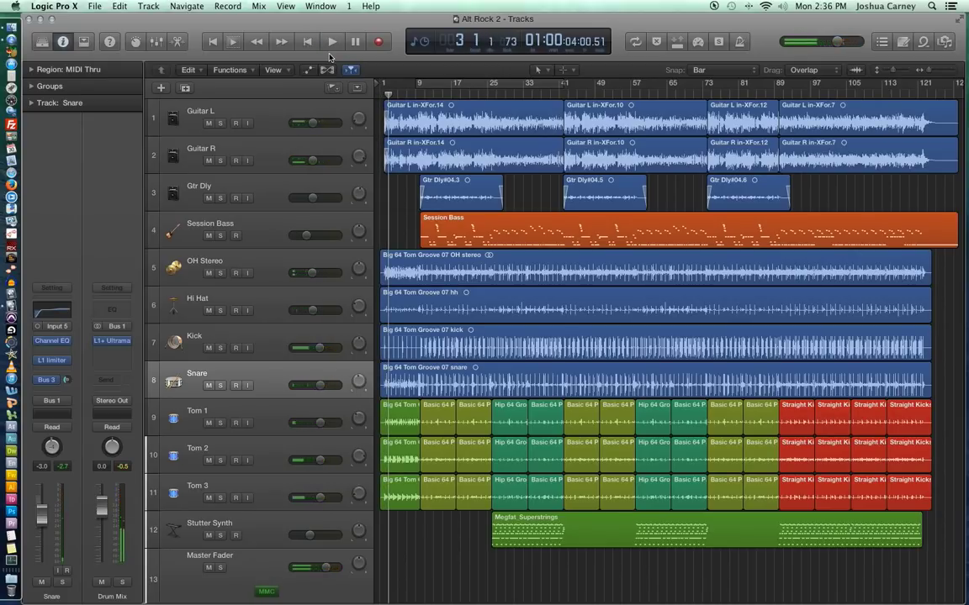
{"action": "key", "text": "Return"}
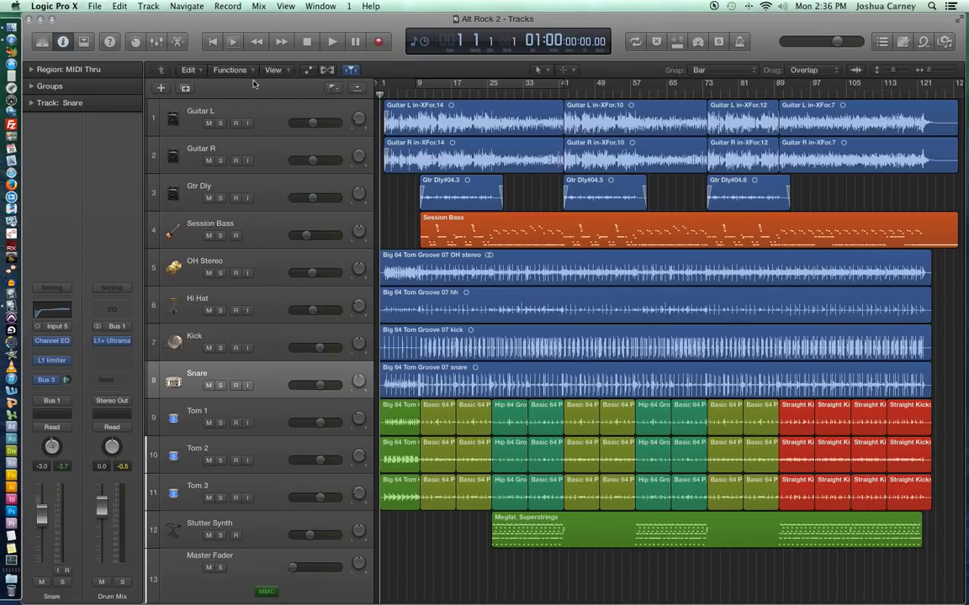
{"action": "left_click", "coordinate": [234, 42]}
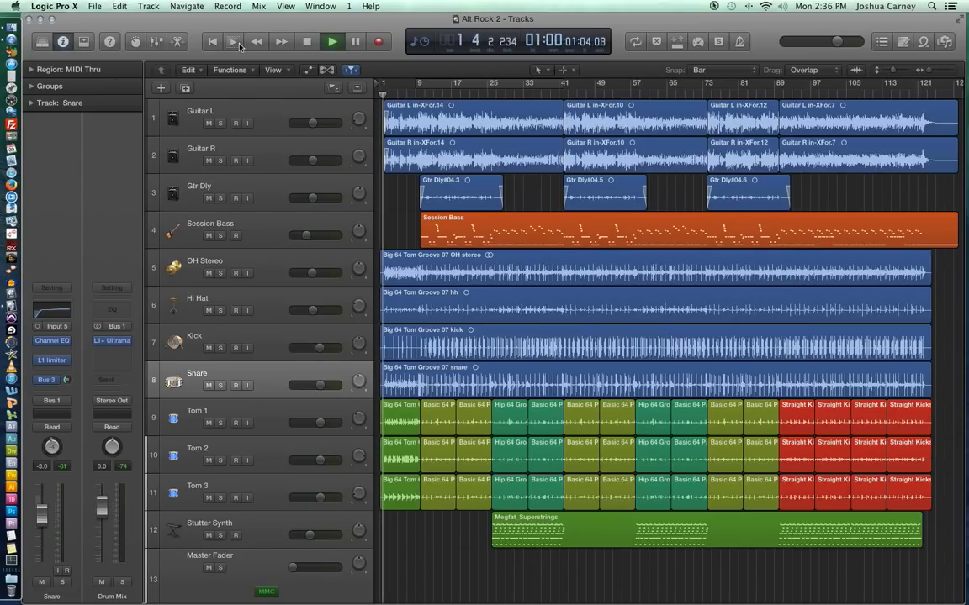
{"action": "left_click", "coordinate": [306, 42]}
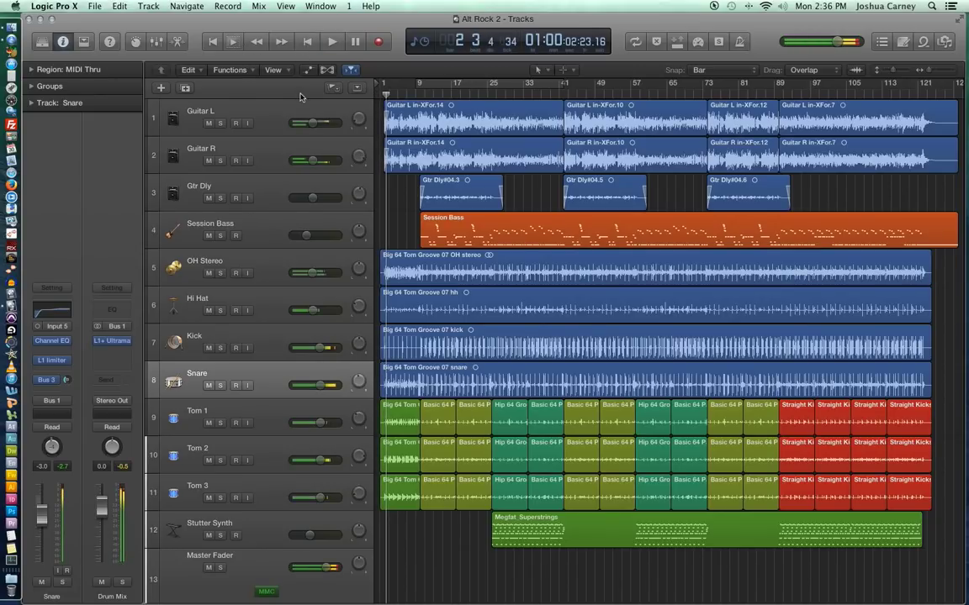
- Play from the selected Gtr Dly#04.3 region, stopping near bar 14
{"action": "left_click", "coordinate": [443, 196]}
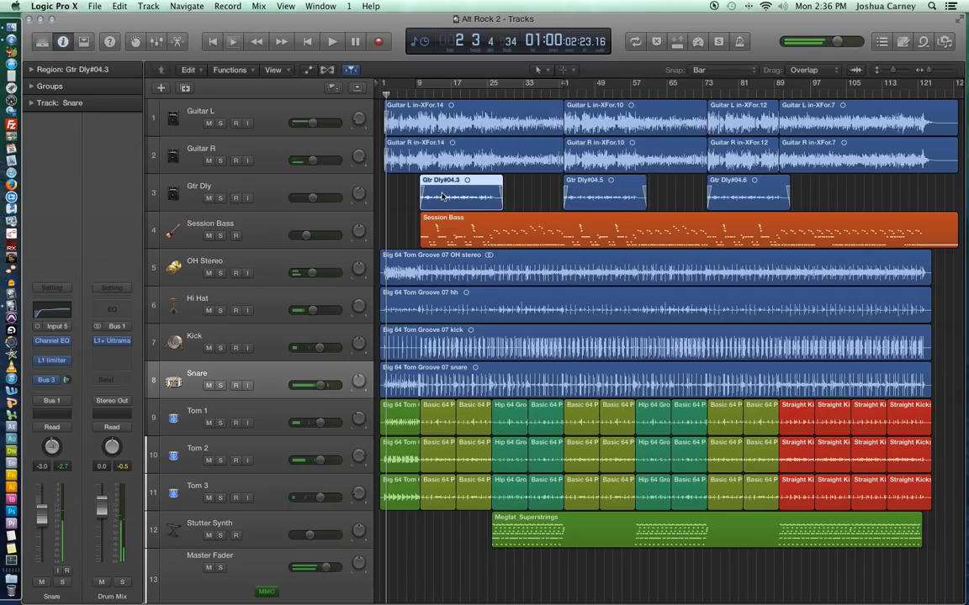
{"action": "left_click", "coordinate": [236, 42]}
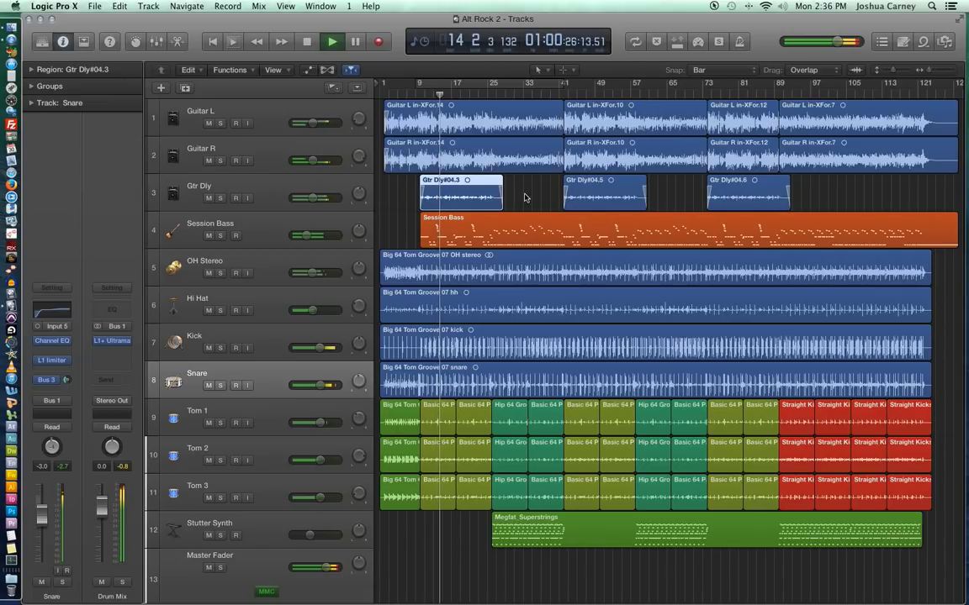
{"action": "key", "text": "space"}
{"action": "left_click", "coordinate": [403, 191]}
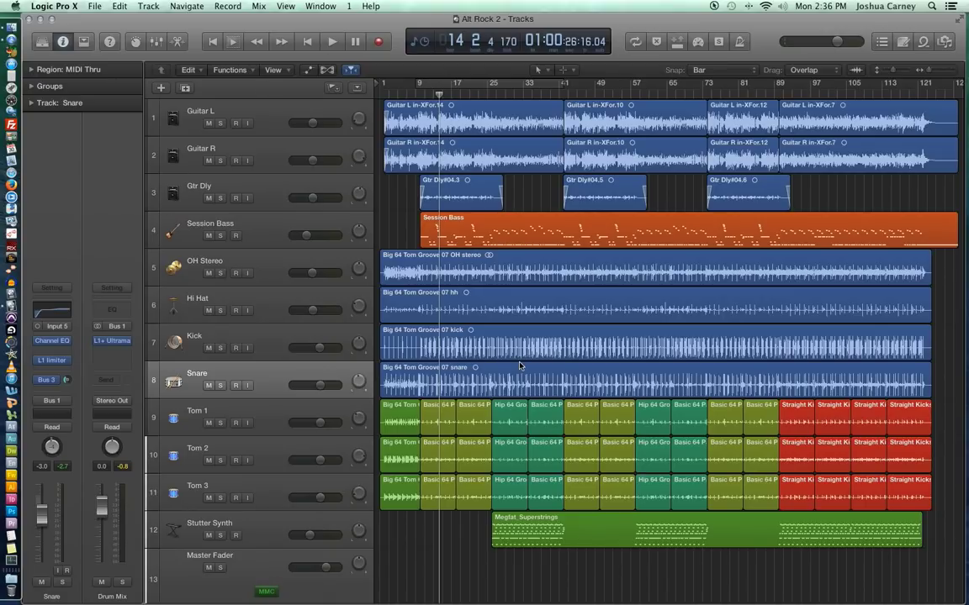
- Toggle the Inspector off and on several times, leaving it shown beside the tracks
{"action": "left_click", "coordinate": [62, 44]}
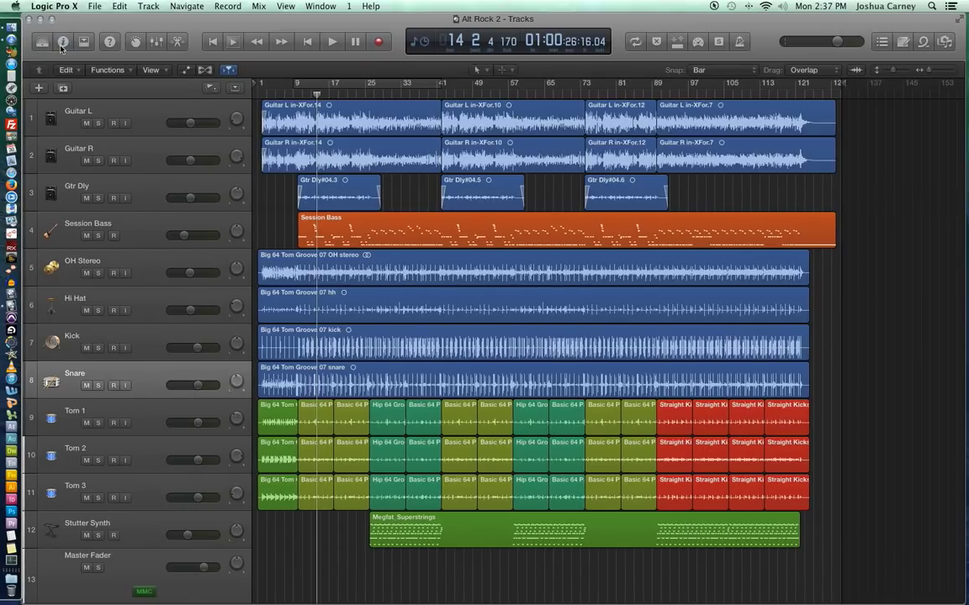
{"action": "left_click", "coordinate": [61, 44]}
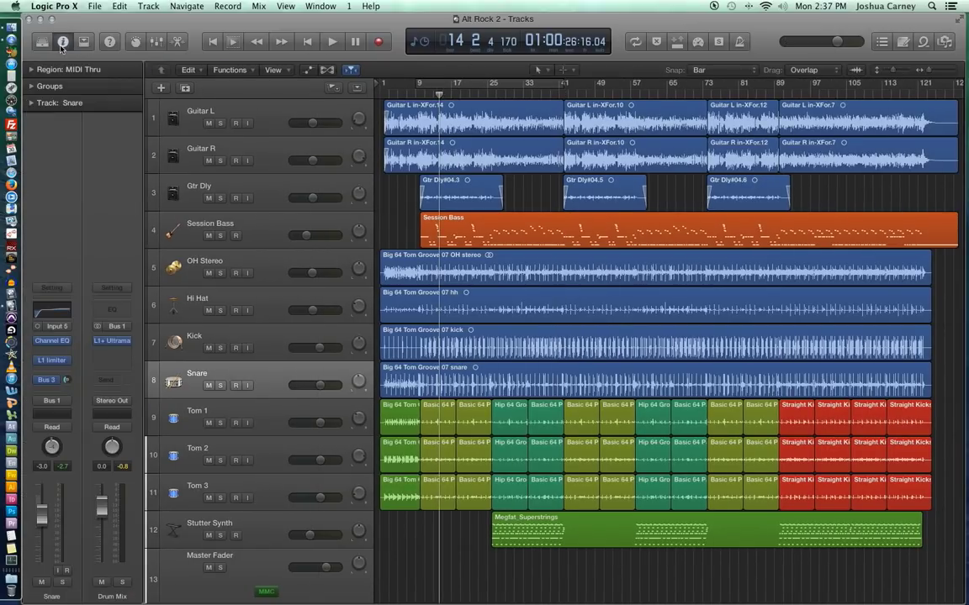
{"action": "left_click", "coordinate": [62, 44]}
{"action": "left_click", "coordinate": [61, 43]}
{"action": "left_click", "coordinate": [320, 6]}
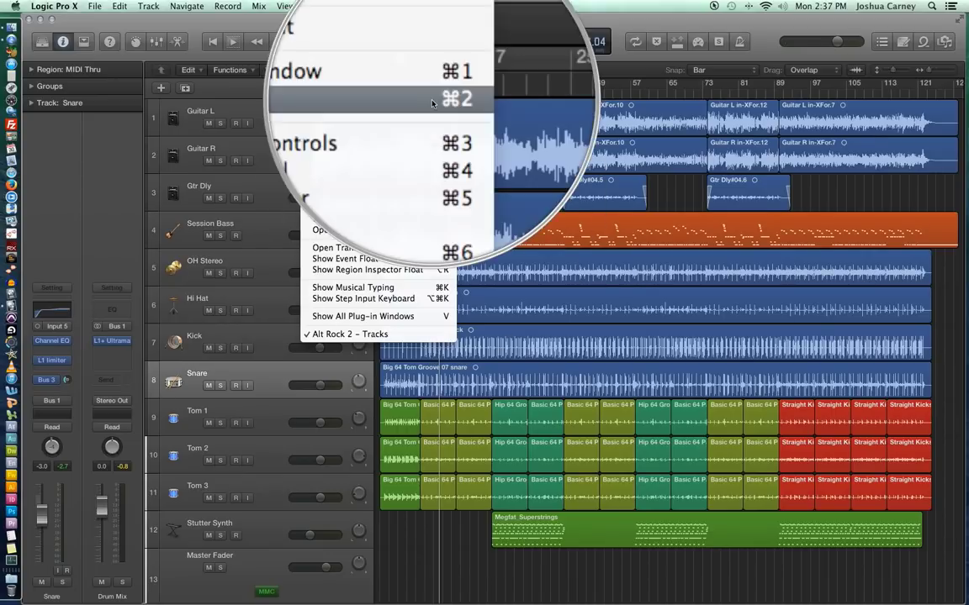
{"action": "left_click", "coordinate": [404, 102]}
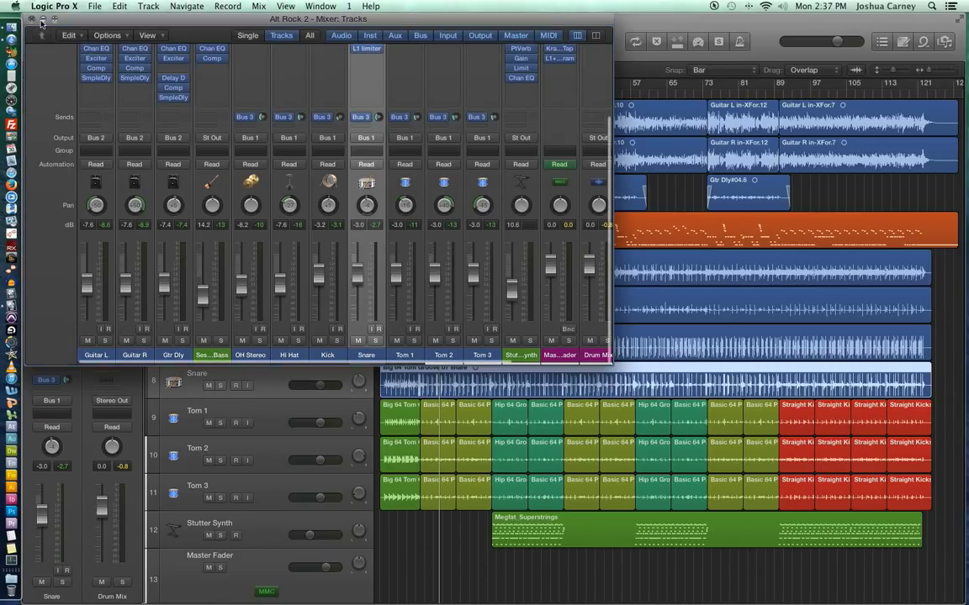
{"action": "left_click", "coordinate": [32, 18]}
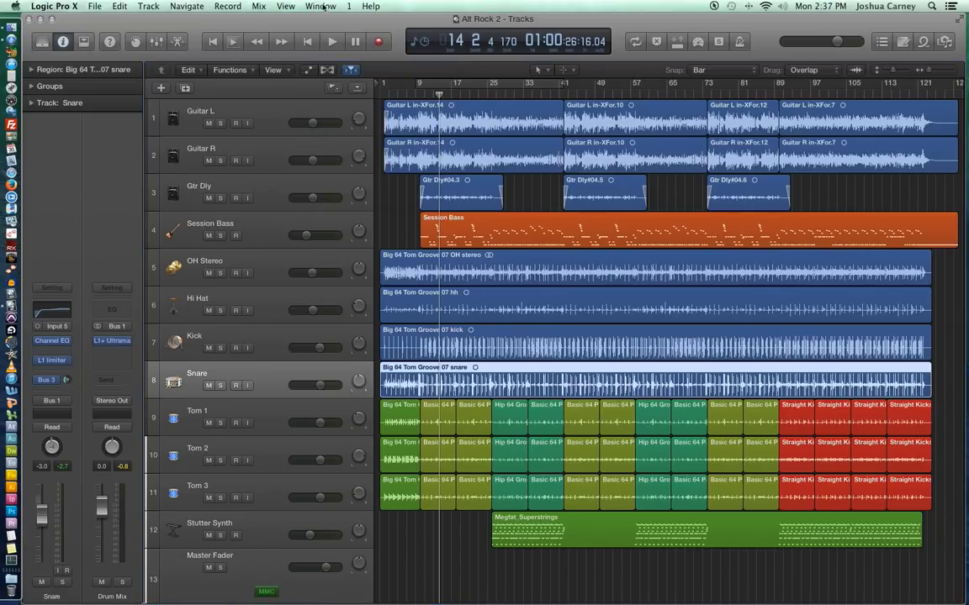
{"action": "left_click", "coordinate": [321, 6]}
{"action": "key", "text": "alt"}
{"action": "key", "text": "alt"}
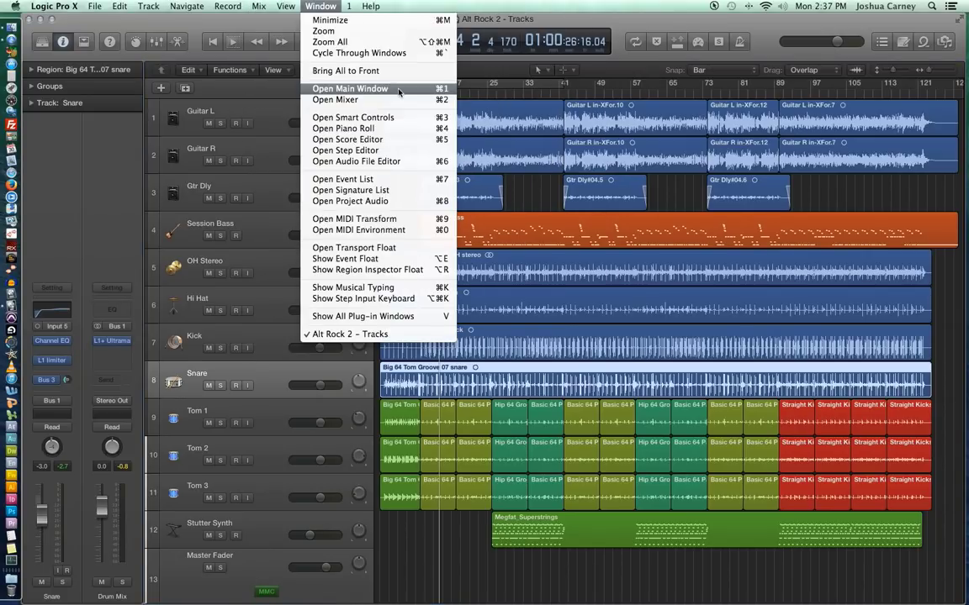
{"action": "left_click", "coordinate": [398, 89]}
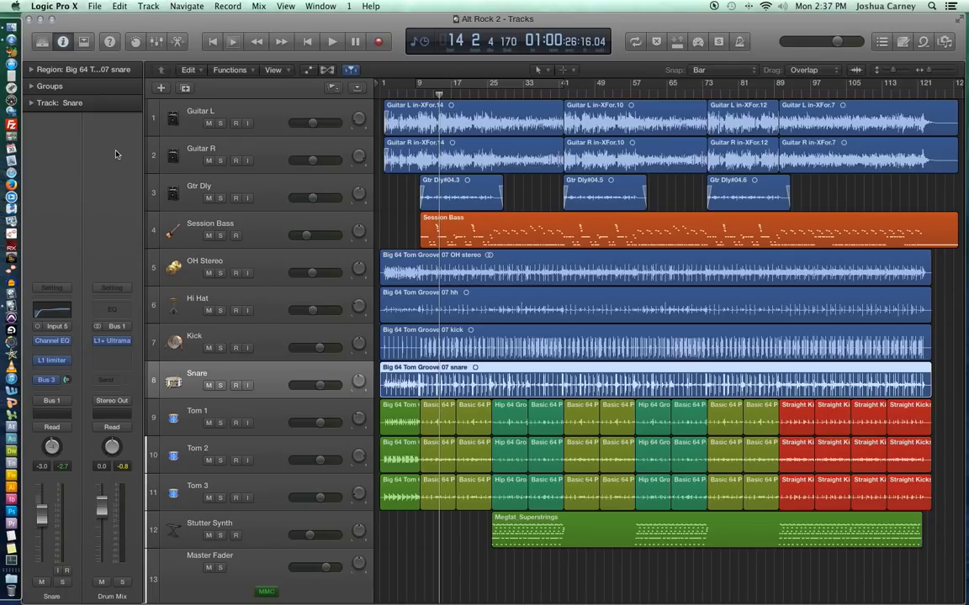
{"action": "key", "text": "super+shift+a"}
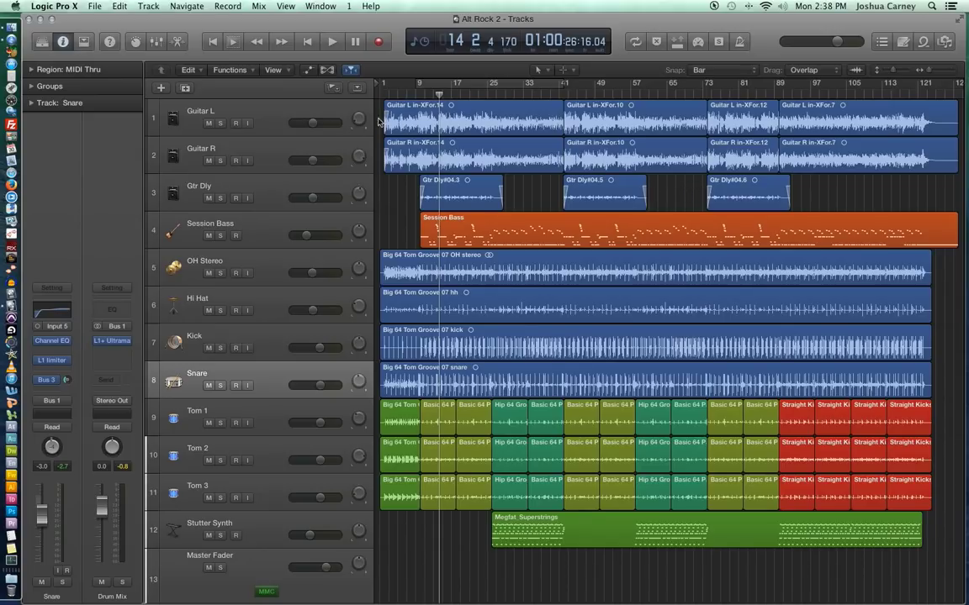
- Select all Guitar L and R regions, show the toolbar, and color the regions red
{"action": "left_click_drag", "start_coordinate": [382, 98], "coordinate": [859, 183]}
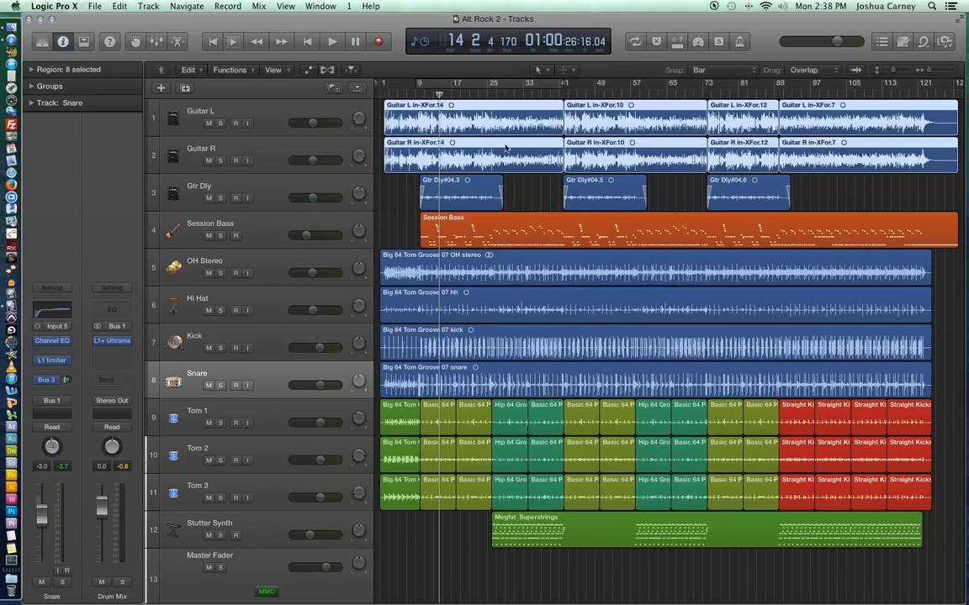
{"action": "left_click", "coordinate": [85, 43]}
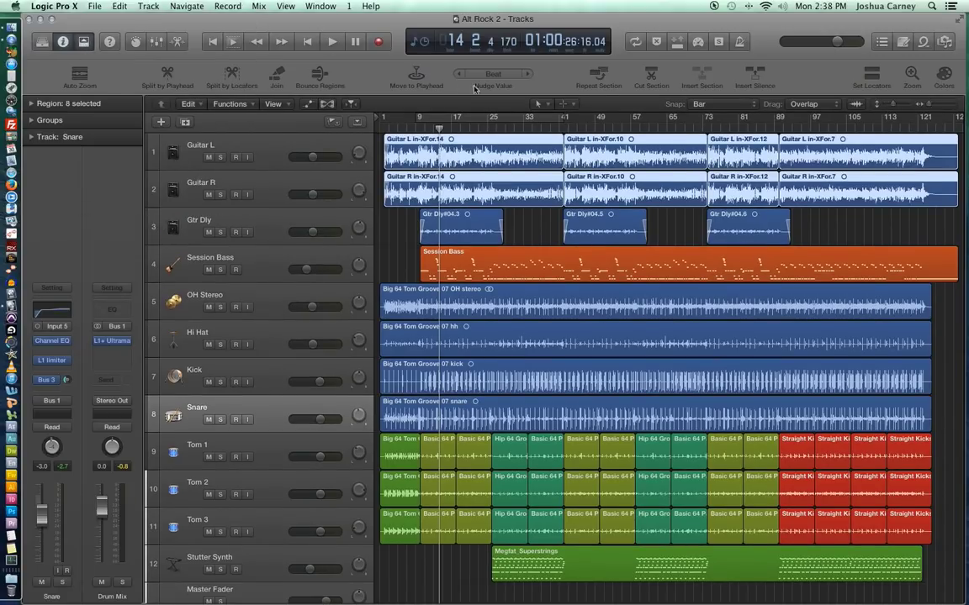
{"action": "left_click", "coordinate": [946, 76]}
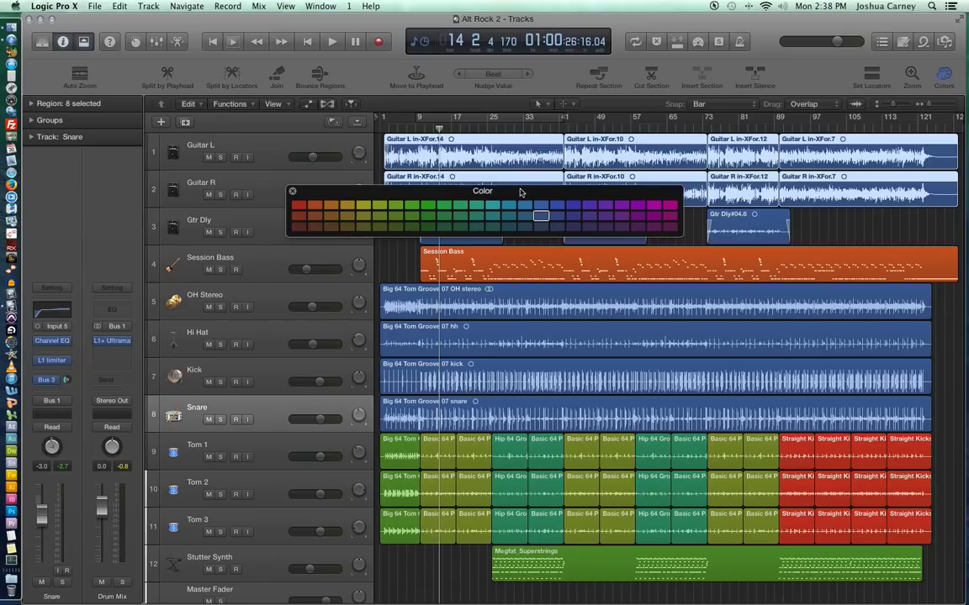
{"action": "left_click_drag", "start_coordinate": [522, 194], "coordinate": [650, 256]}
{"action": "left_click", "coordinate": [745, 257]}
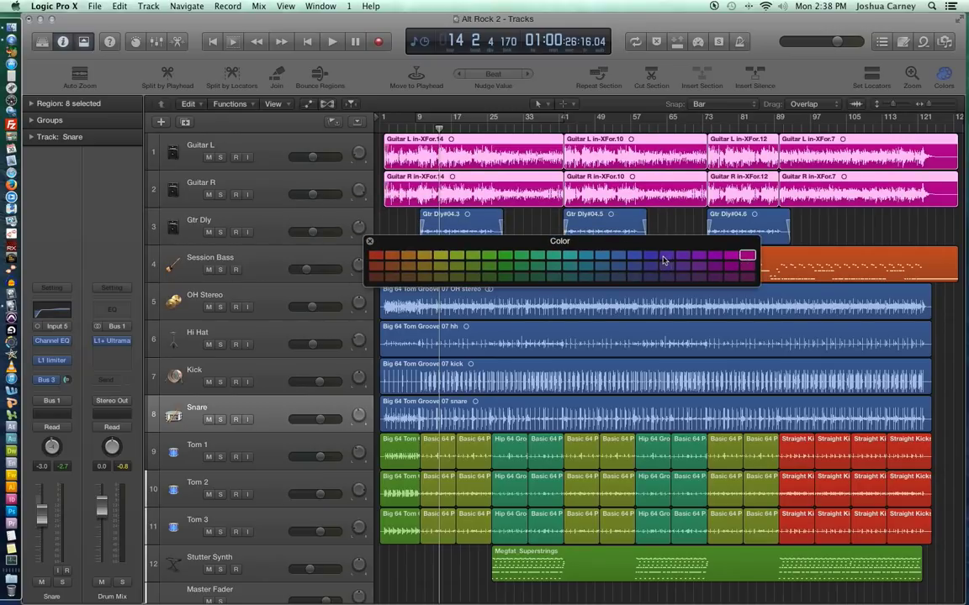
{"action": "left_click", "coordinate": [666, 257]}
{"action": "left_click", "coordinate": [378, 261]}
{"action": "key", "text": "alt+c"}
{"action": "left_click", "coordinate": [521, 220]}
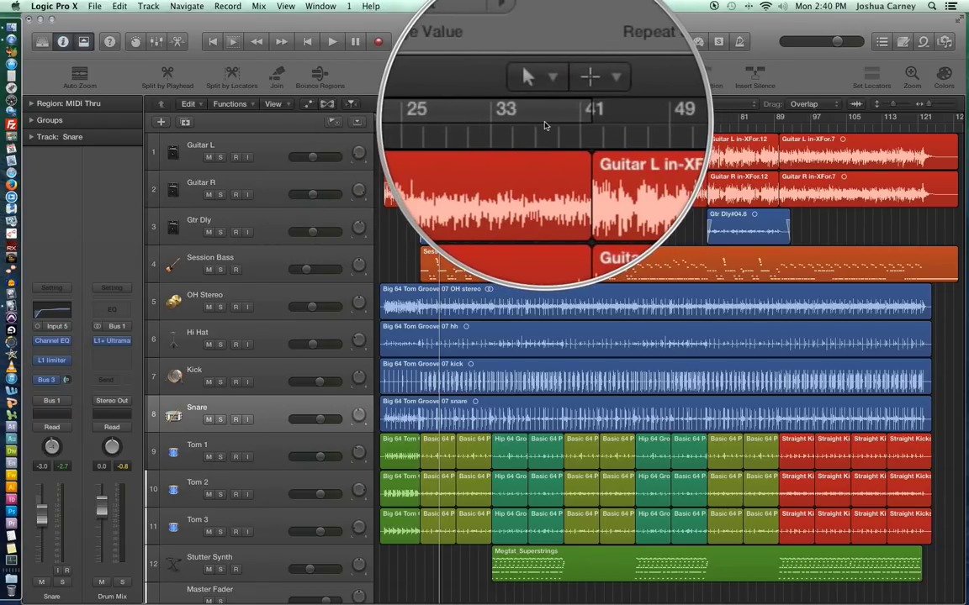
- Turn on cycle mode and set a 16-bar cycle range starting at bar 42
{"action": "left_click", "coordinate": [448, 122]}
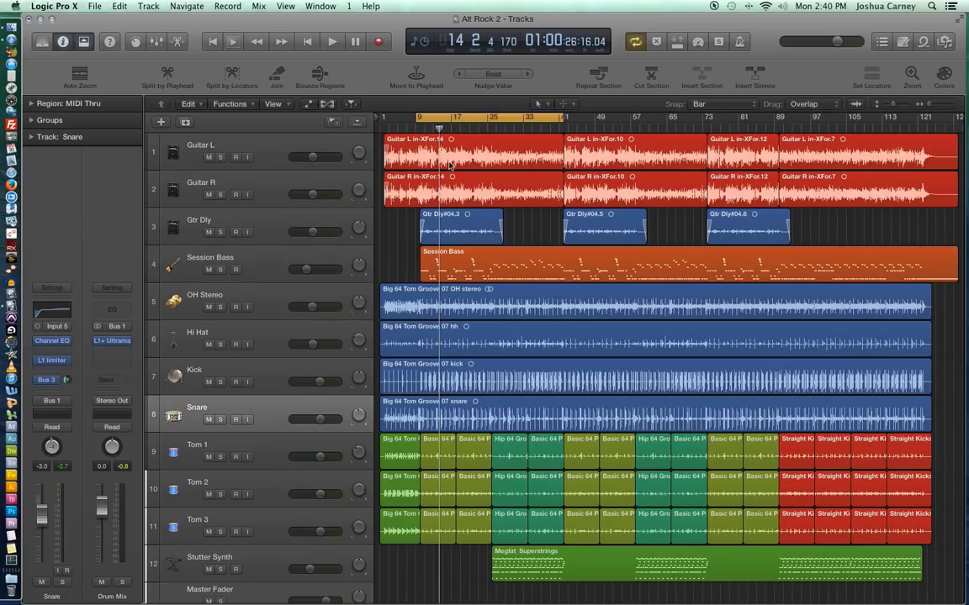
{"action": "left_click_drag", "start_coordinate": [463, 121], "coordinate": [605, 117]}
{"action": "left_click_drag", "start_coordinate": [708, 117], "coordinate": [634, 177]}
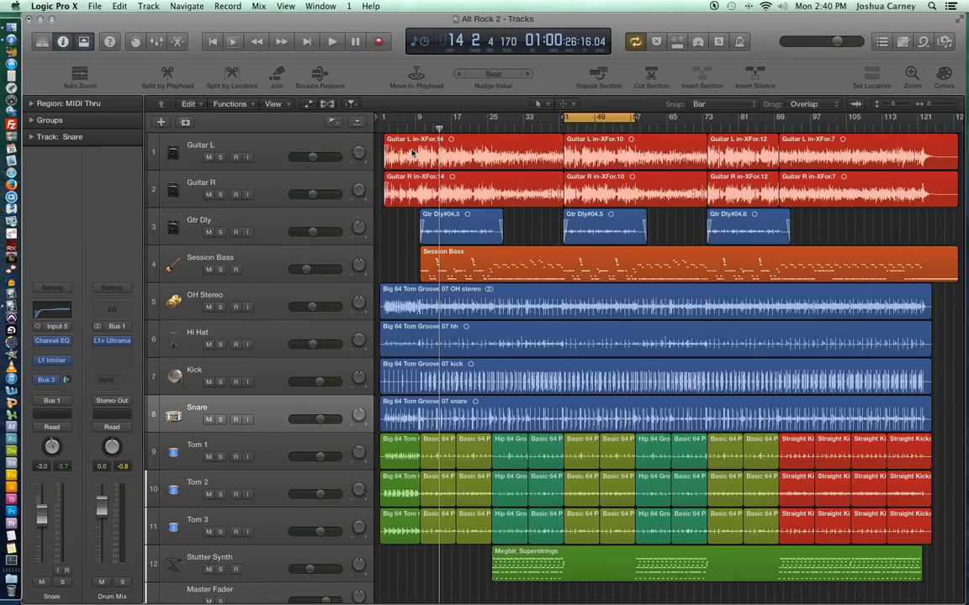
- Play and stop the cycle range, then zoom in horizontally on bars 41–69
{"action": "key", "text": "space"}
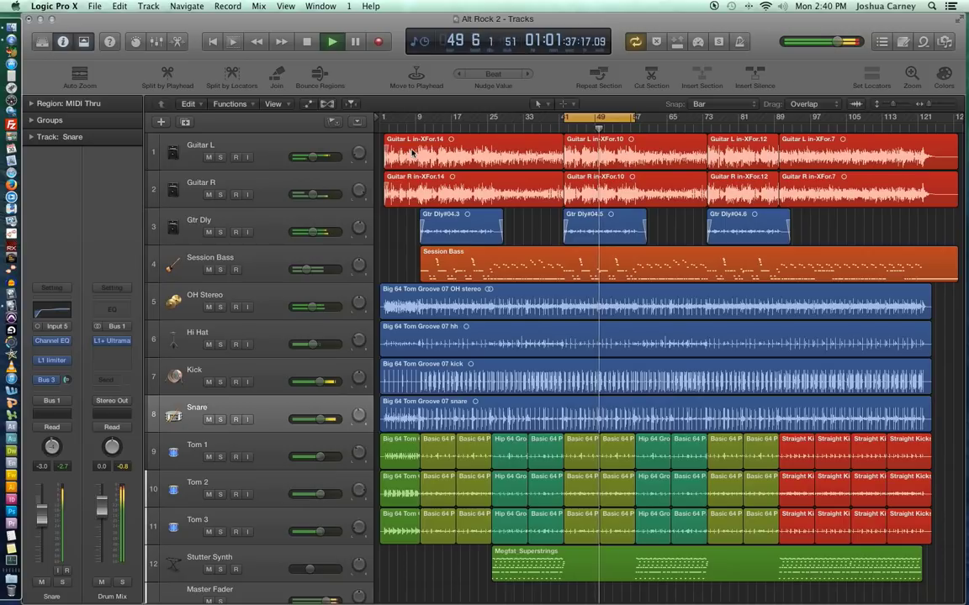
{"action": "key", "text": "space"}
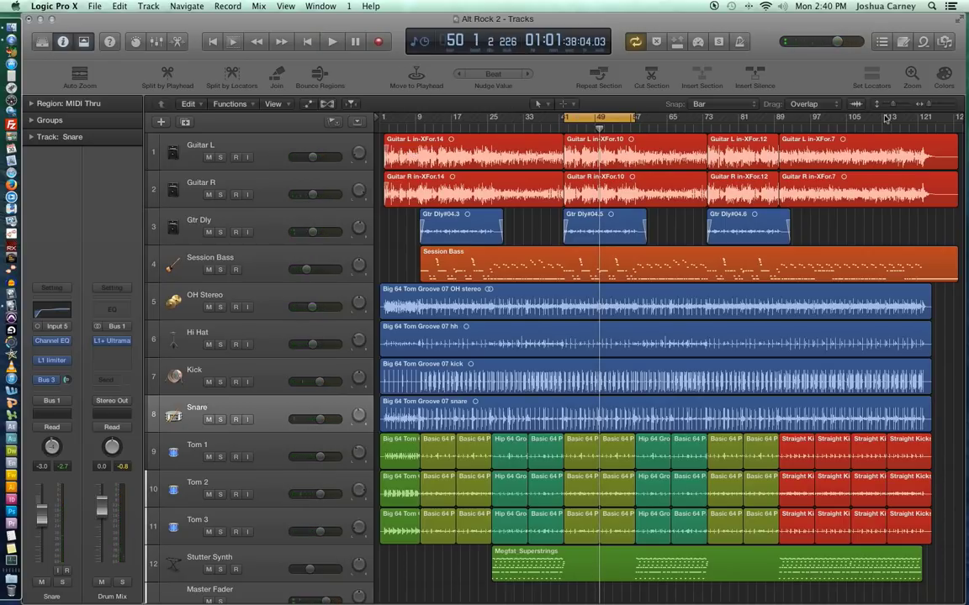
{"action": "key", "text": "super+Right"}
{"action": "key", "text": "super+Right"}
{"action": "key", "text": "super+Right"}
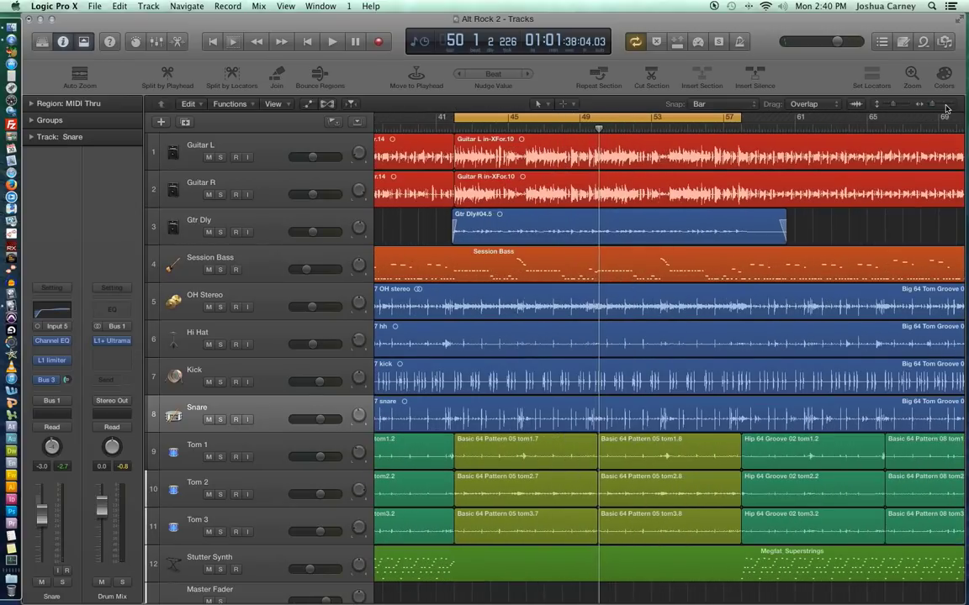
- Shorten the cycle to three bars from bar 42, audition it, then turn cycle off
{"action": "left_click_drag", "start_coordinate": [739, 120], "coordinate": [526, 198]}
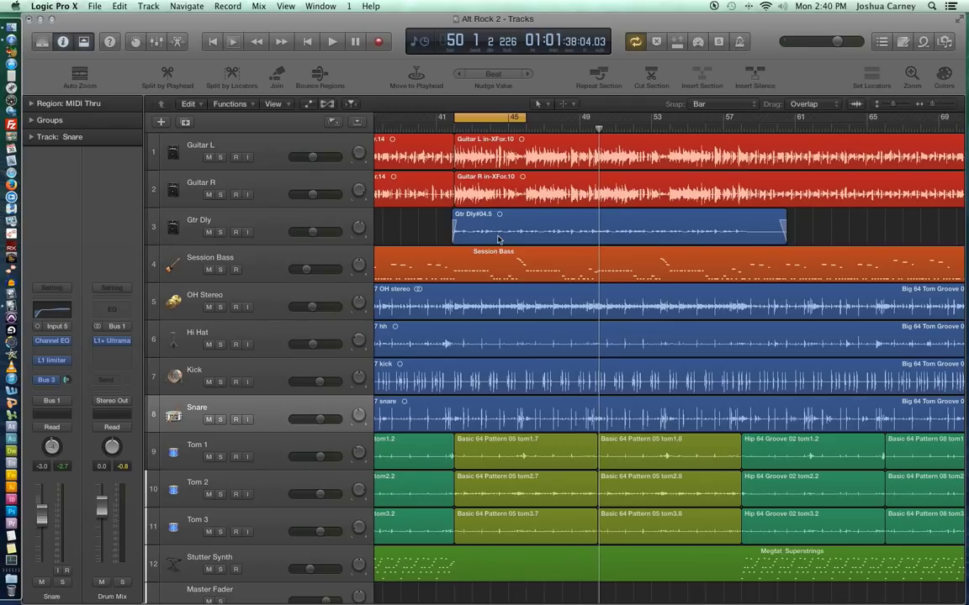
{"action": "key", "text": "space"}
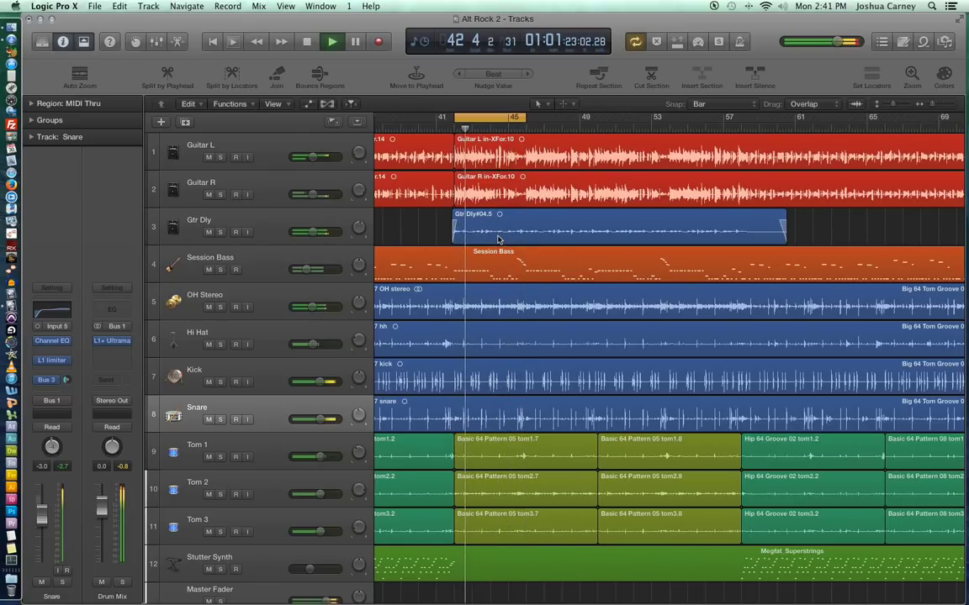
{"action": "key", "text": "space"}
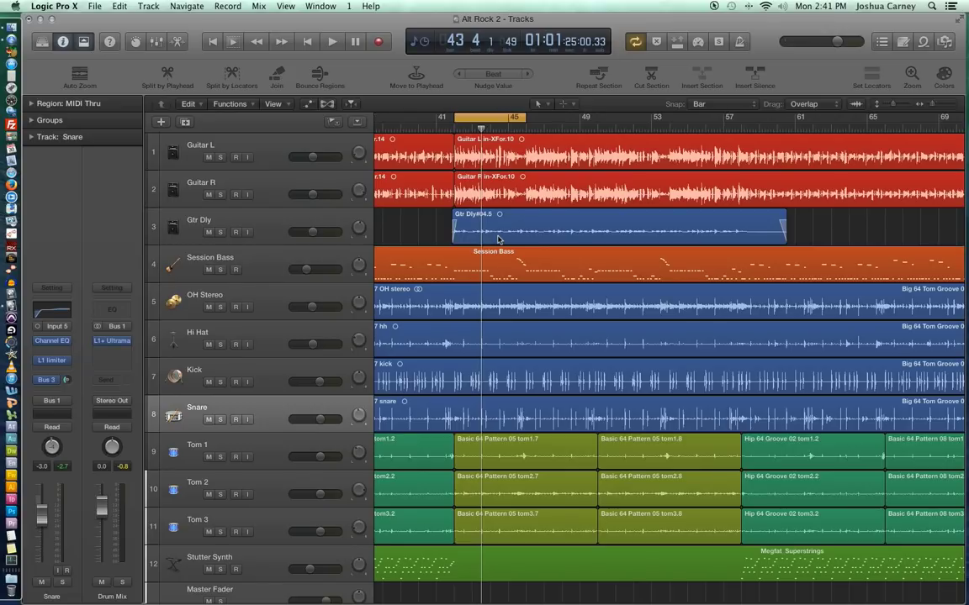
{"action": "key", "text": "c"}
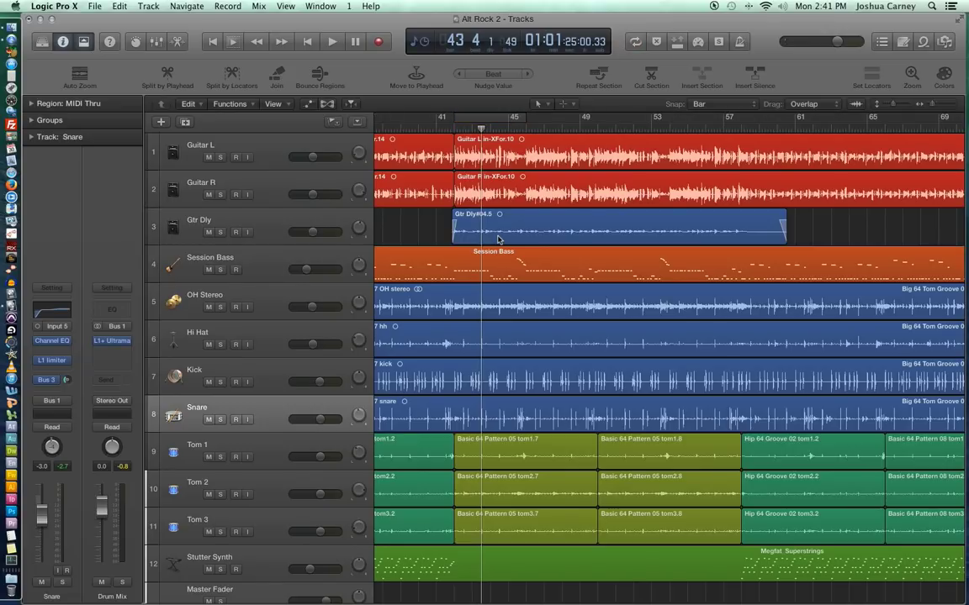
- Zoom out to the whole song and enable Auto Set Locators from the Navigate menu
{"action": "key", "text": "z"}
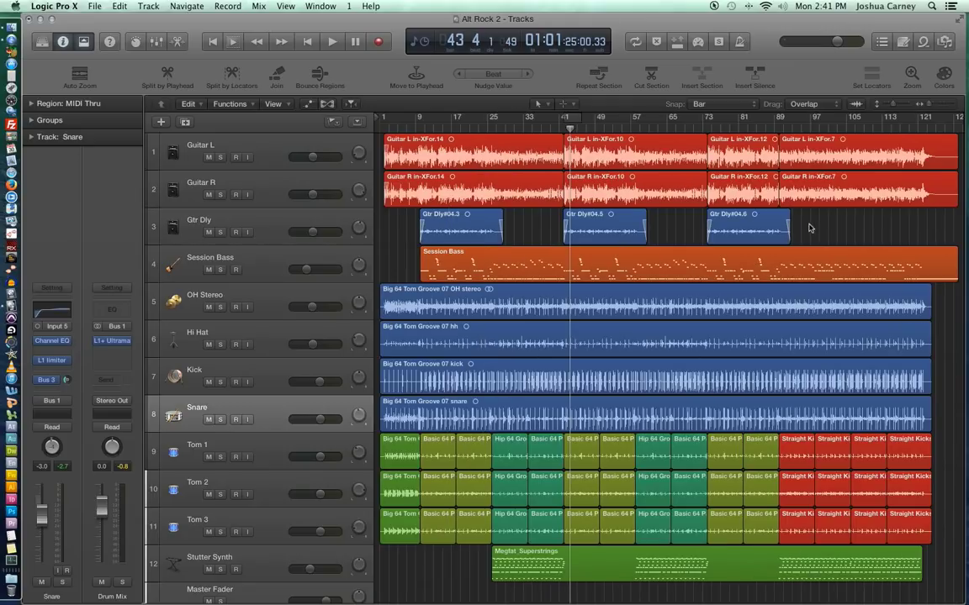
{"action": "left_click", "coordinate": [195, 6]}
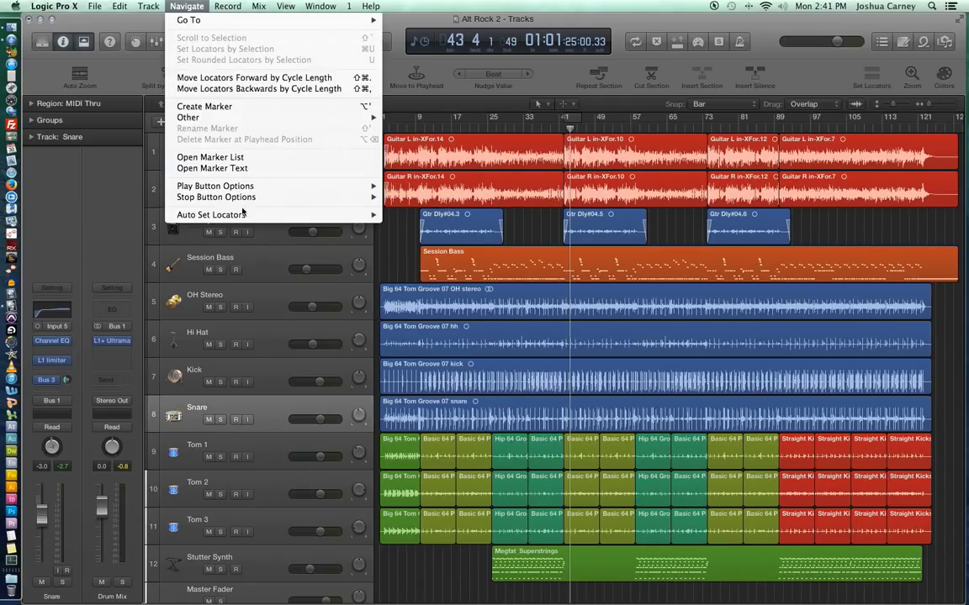
{"action": "mouse_move", "coordinate": [242, 215]}
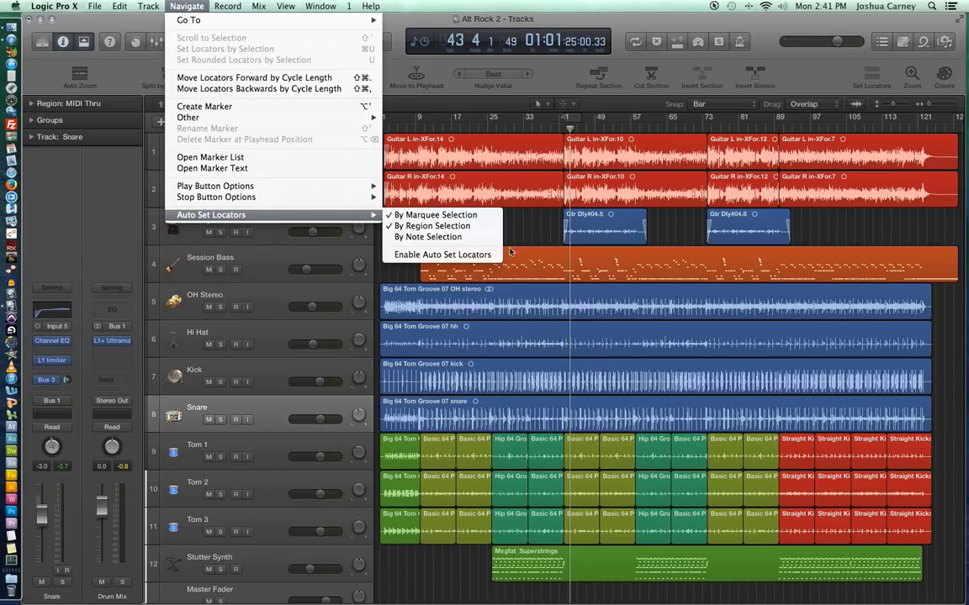
{"action": "left_click", "coordinate": [454, 254]}
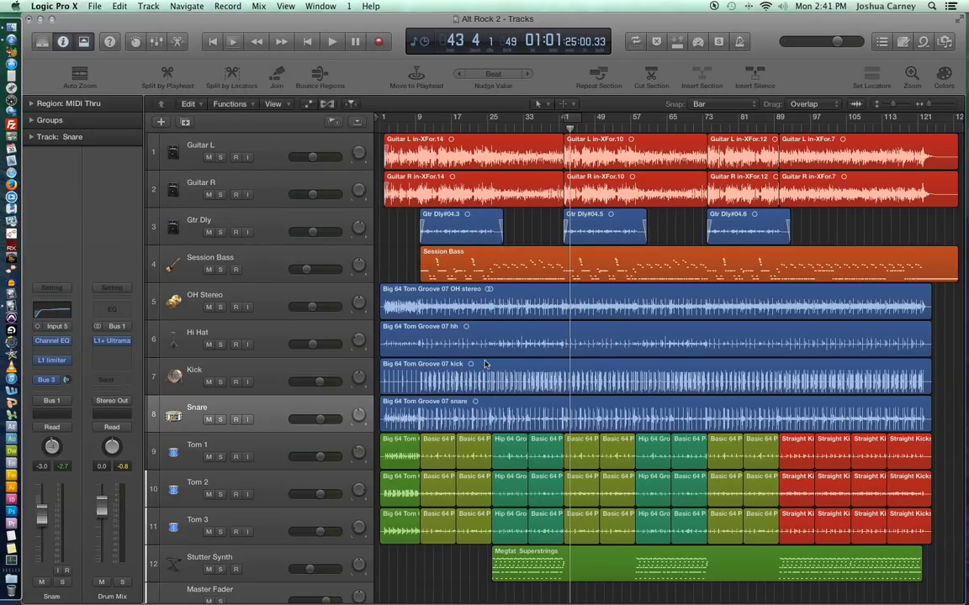
- Set the cycle range to Gtr Dly#04.3, #04.5 and #04.6 by selecting each region
{"action": "left_click", "coordinate": [456, 226]}
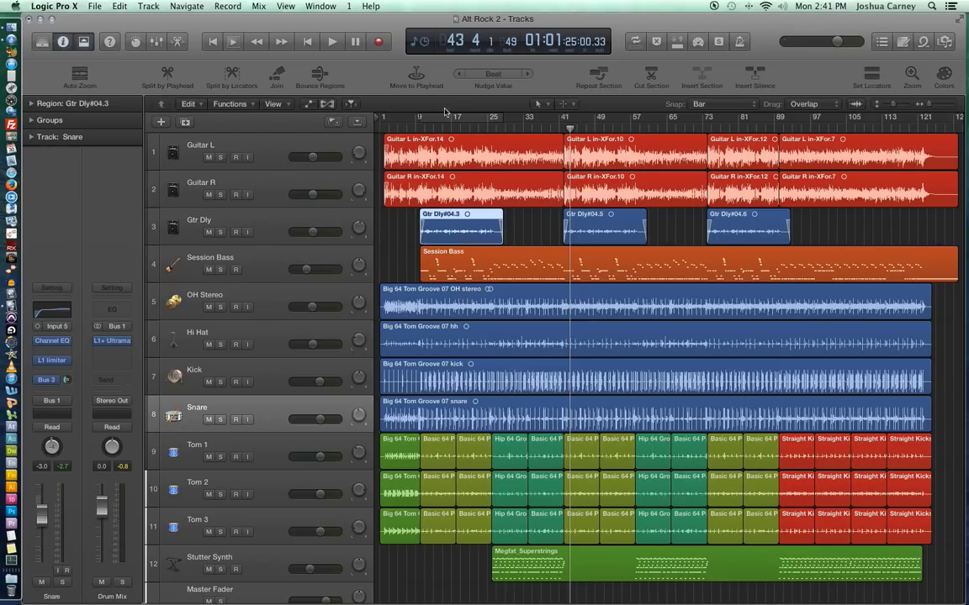
{"action": "left_click", "coordinate": [445, 118]}
{"action": "left_click", "coordinate": [594, 219]}
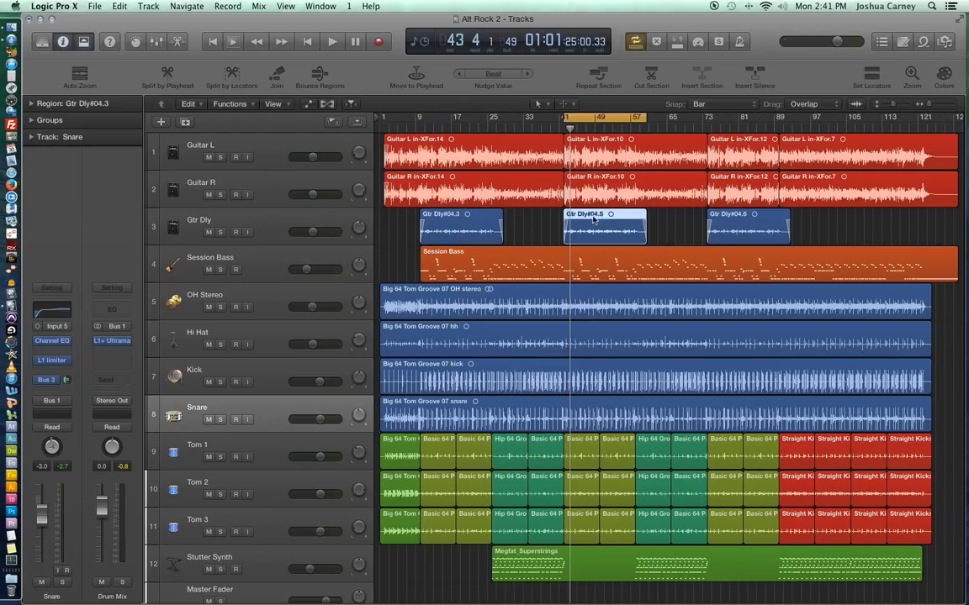
{"action": "left_click", "coordinate": [760, 229]}
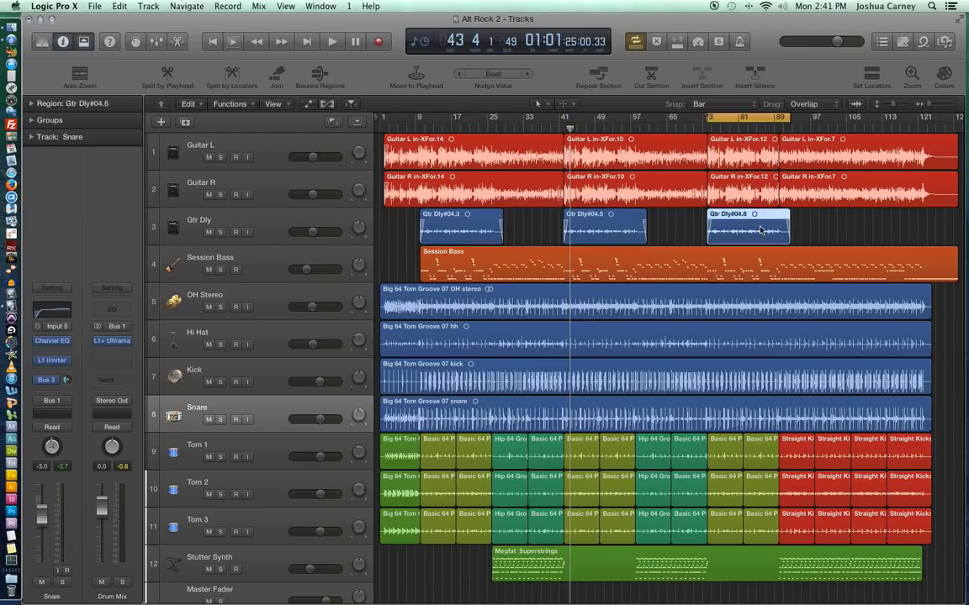
- Cycle and play a Tom 1 region, then the Hip 64 Groove region at bars 25–33
{"action": "left_click", "coordinate": [437, 456]}
{"action": "key", "text": "space"}
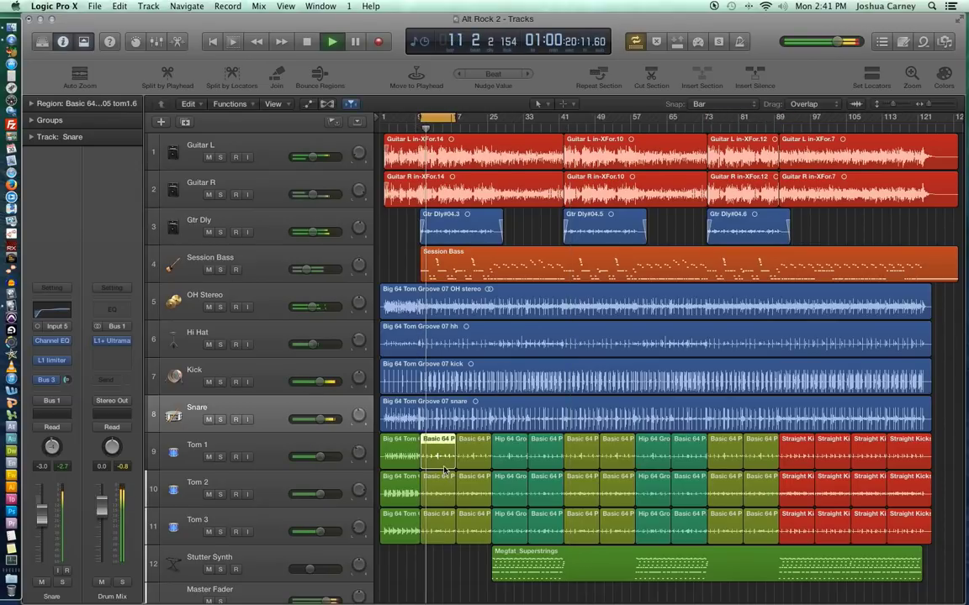
{"action": "key", "text": "space"}
{"action": "left_click", "coordinate": [505, 458]}
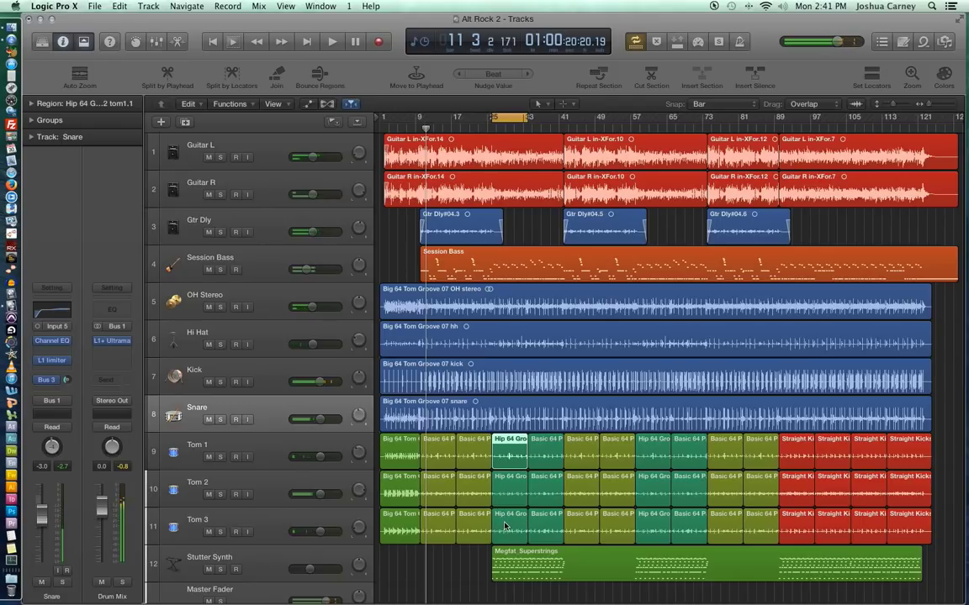
{"action": "key", "text": "space"}
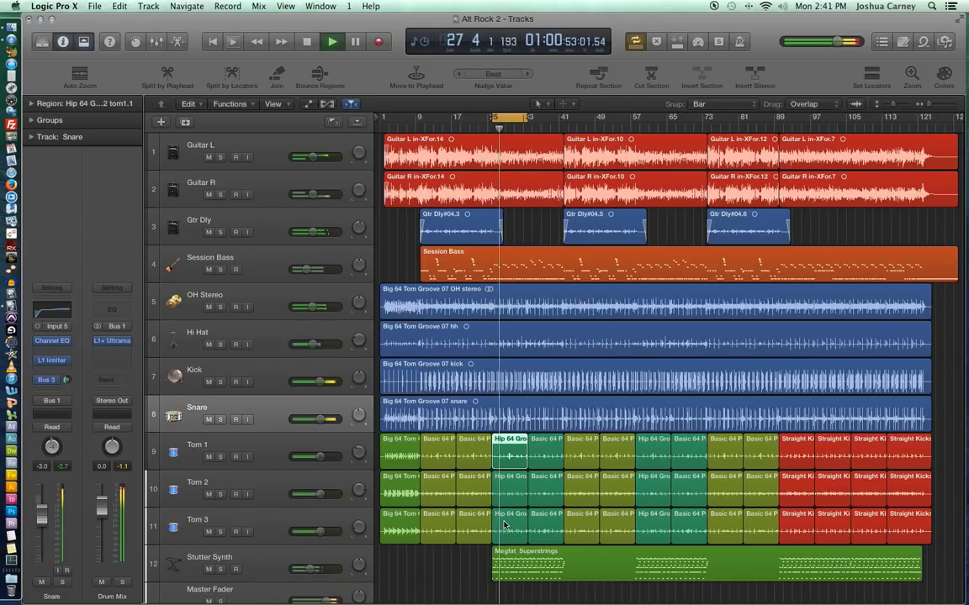
{"action": "key", "text": "space"}
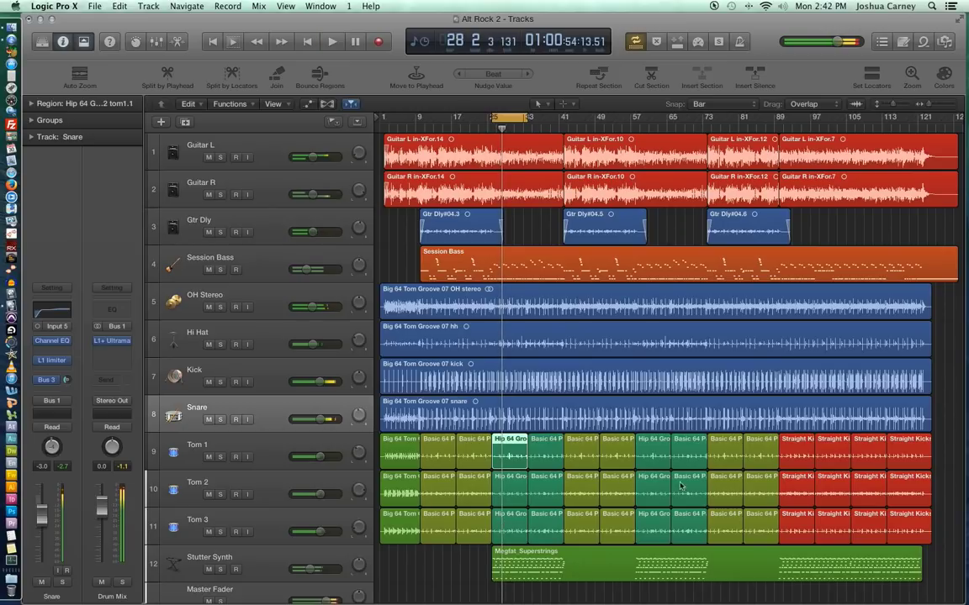